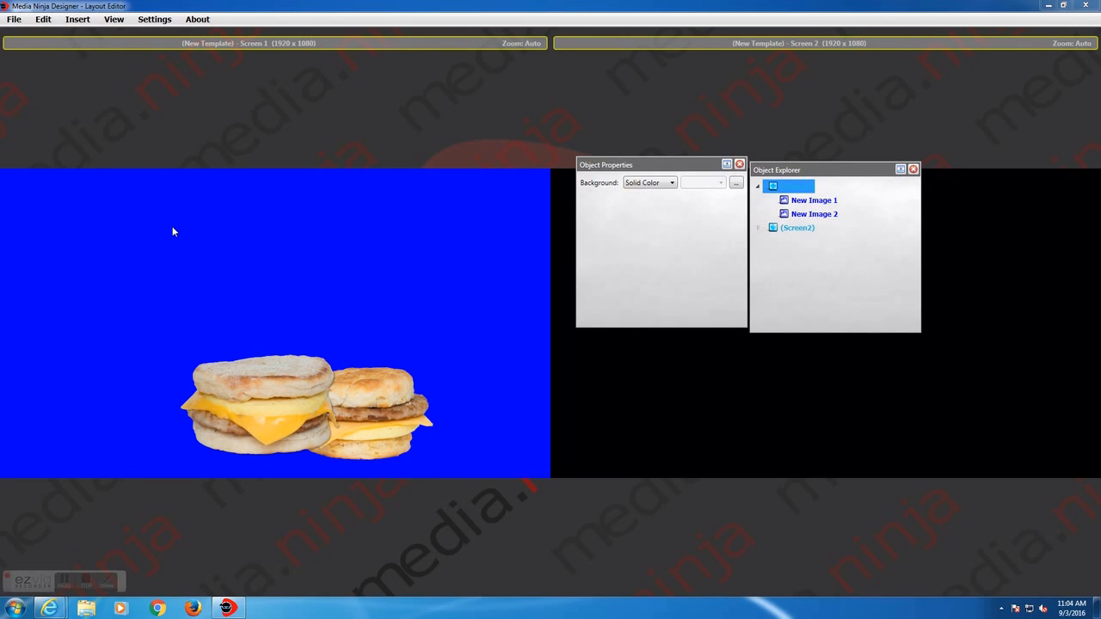
Step: Insert an image object on Screen 1, resize it to about 468 by 308 and place it above the two sandwiches
click(76, 21)
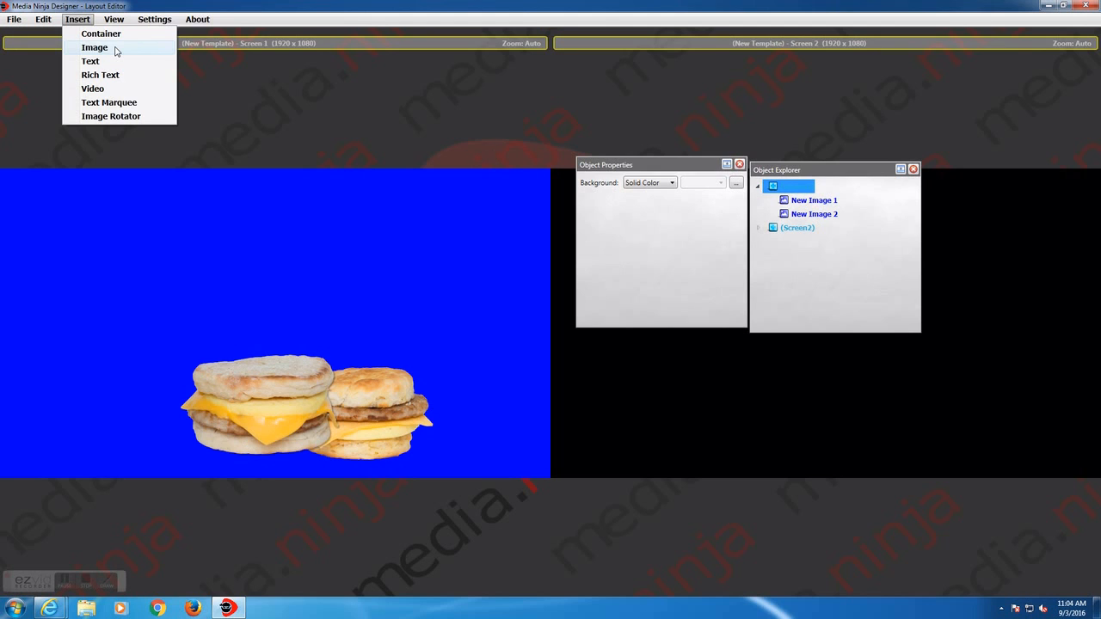
click(95, 47)
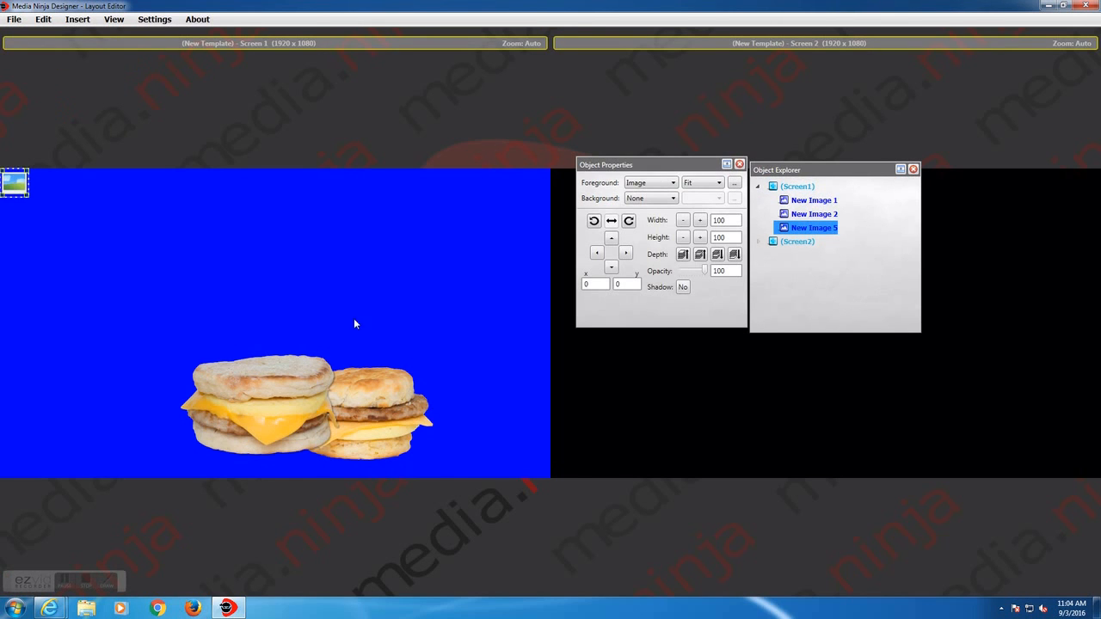
drag(16, 185, 303, 307)
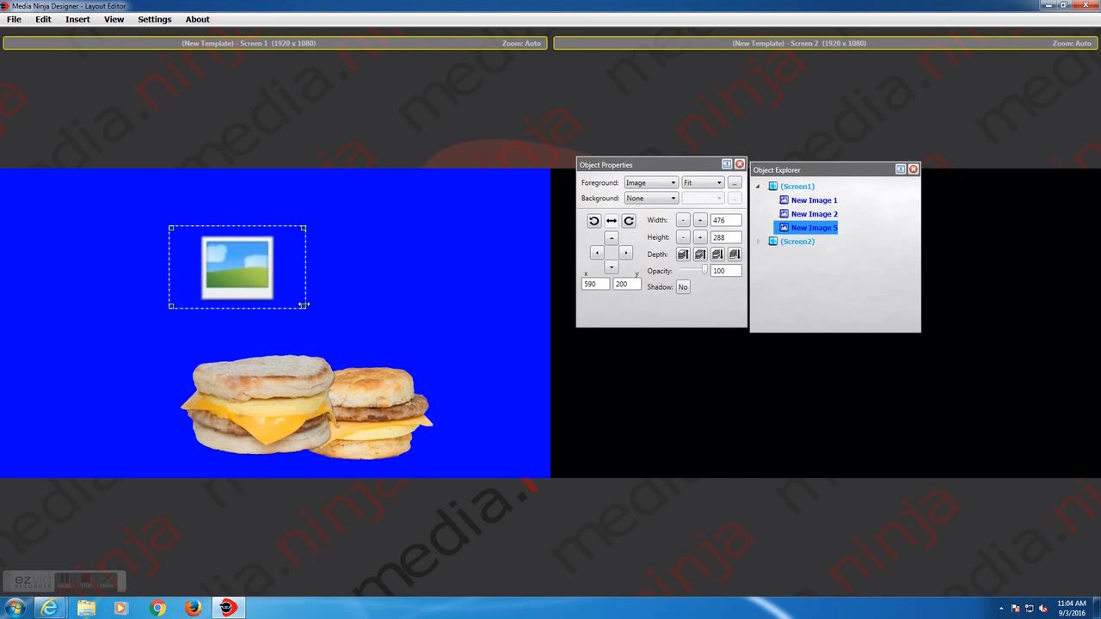
drag(246, 266, 245, 237)
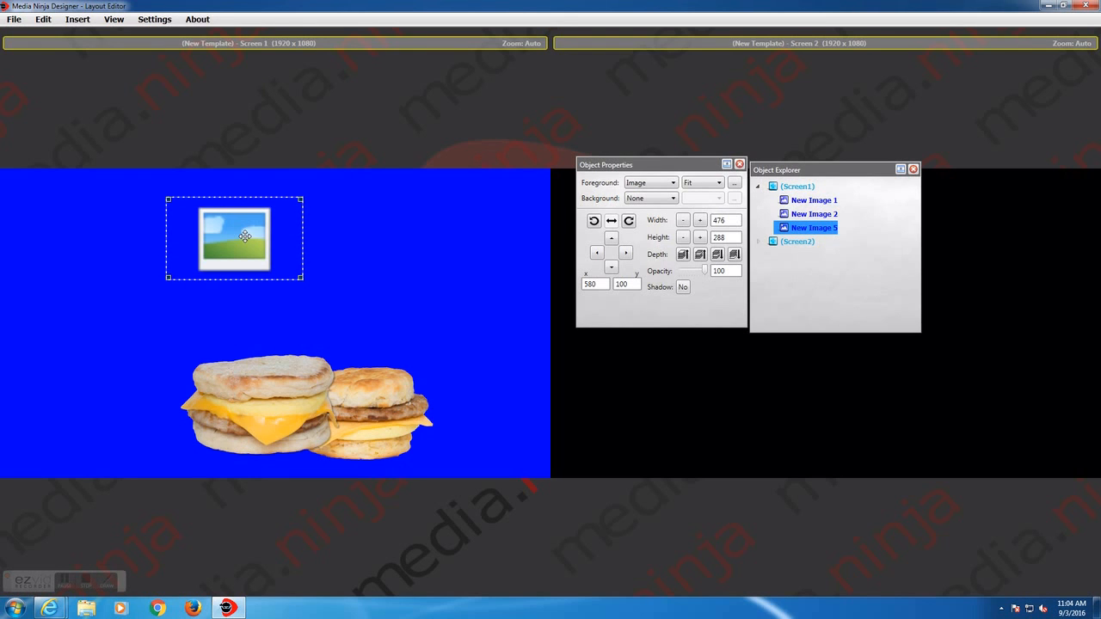
drag(245, 237, 234, 246)
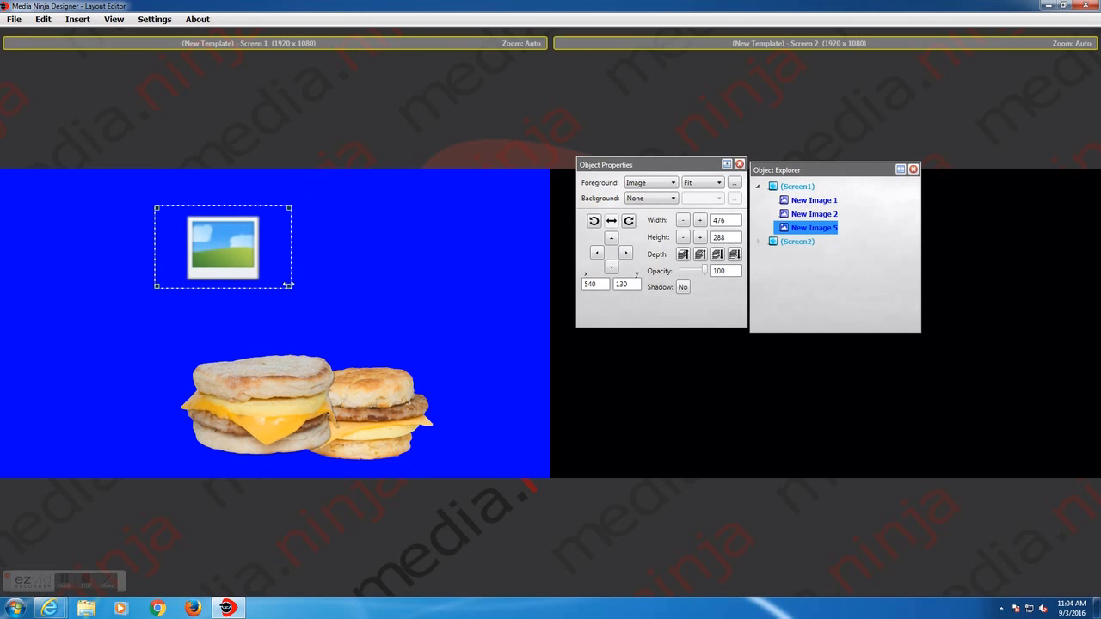
mouse_move(287, 286)
mouse_down()
mouse_move(301, 315)
mouse_move(285, 292)
mouse_up()
drag(218, 256, 198, 261)
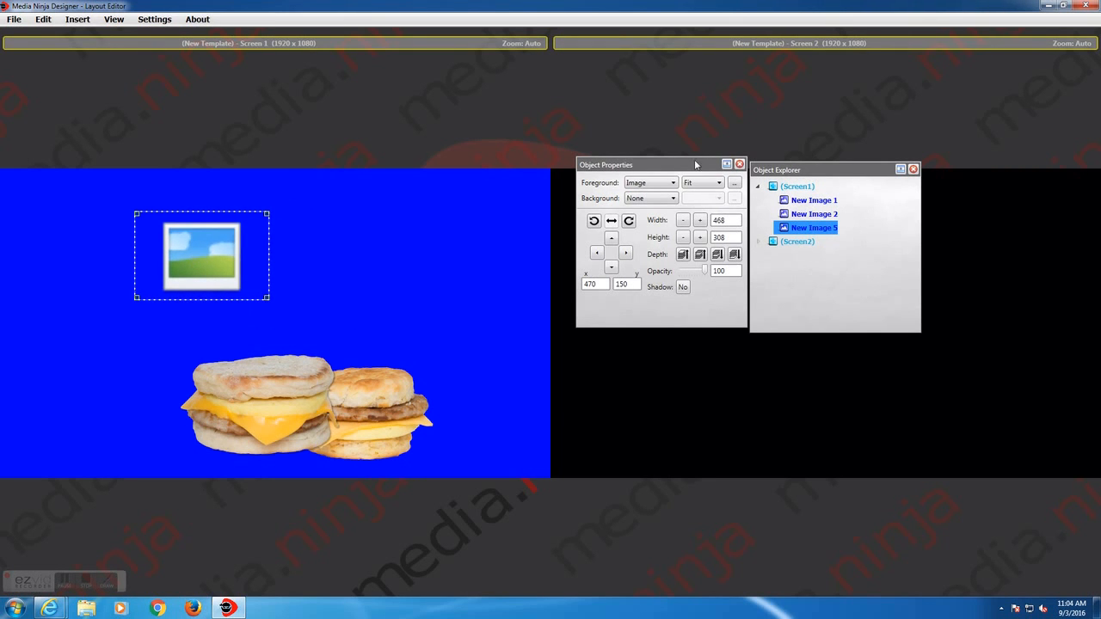
Step: Load the oie_transparent picture as the new image's foreground and move it to about x 380, y 150
drag(635, 169, 382, 151)
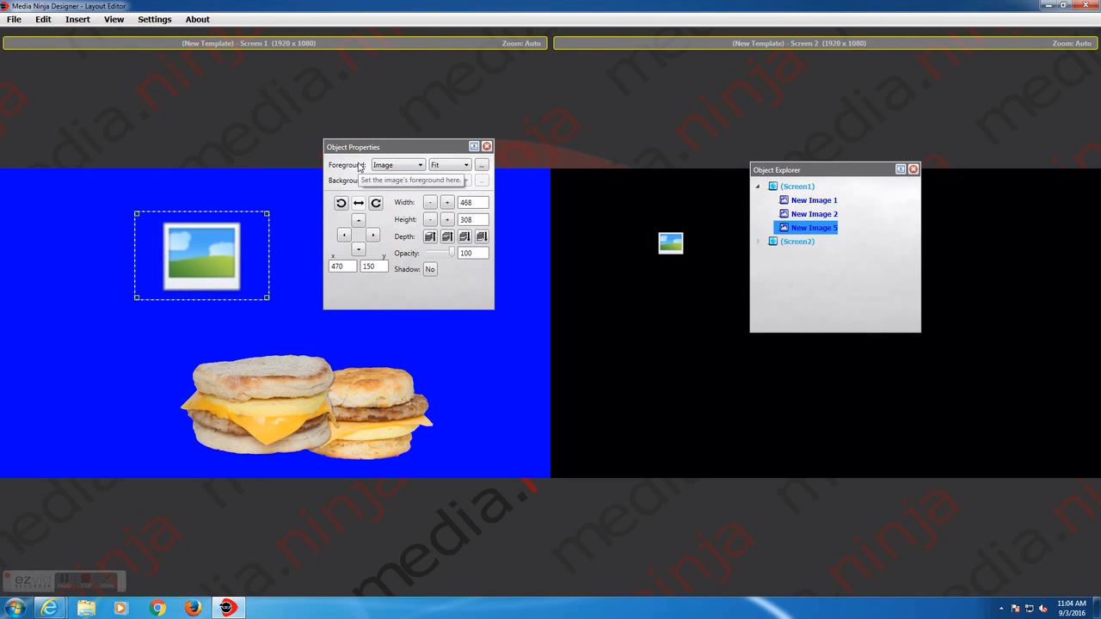
click(481, 165)
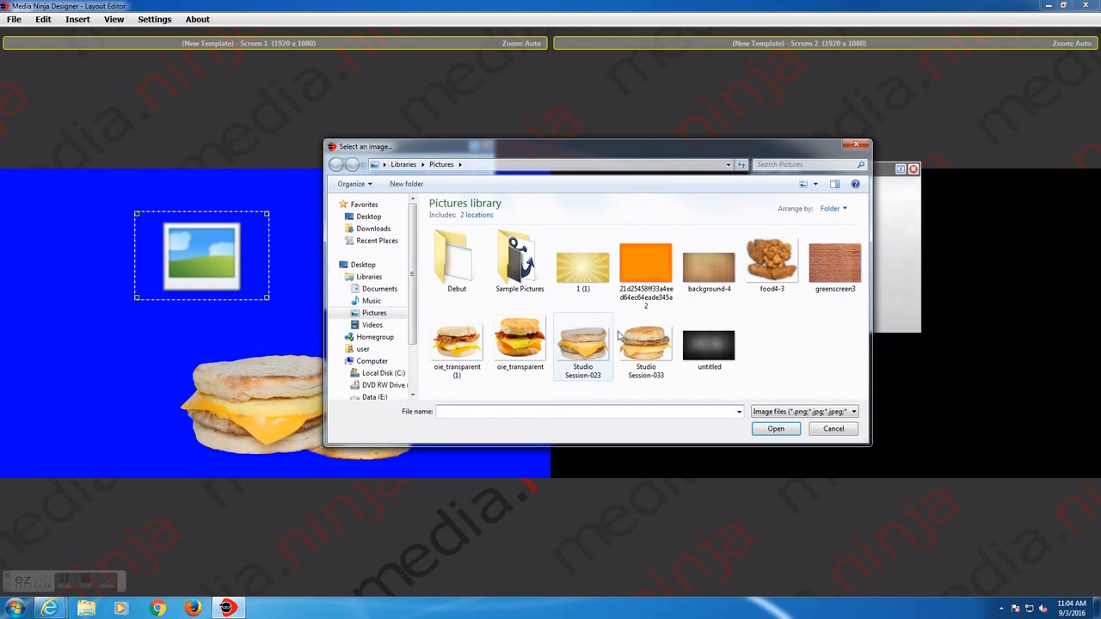
double_click(520, 342)
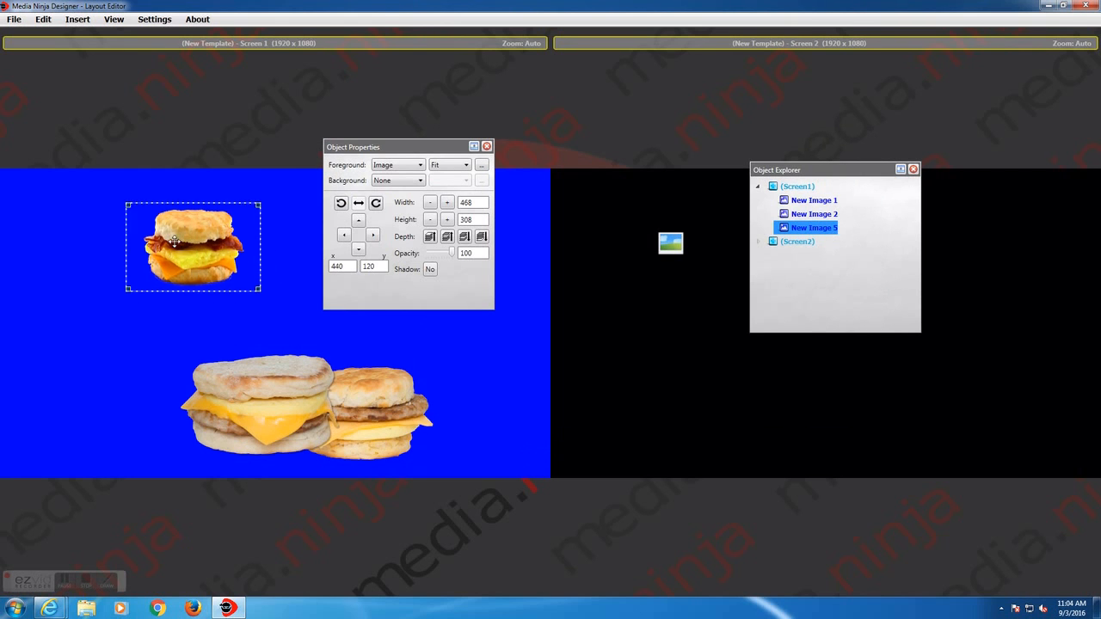
drag(174, 243, 157, 251)
Step: Keep the image's foreground scaling at Fit and move the image to about x 260, y 100
click(463, 165)
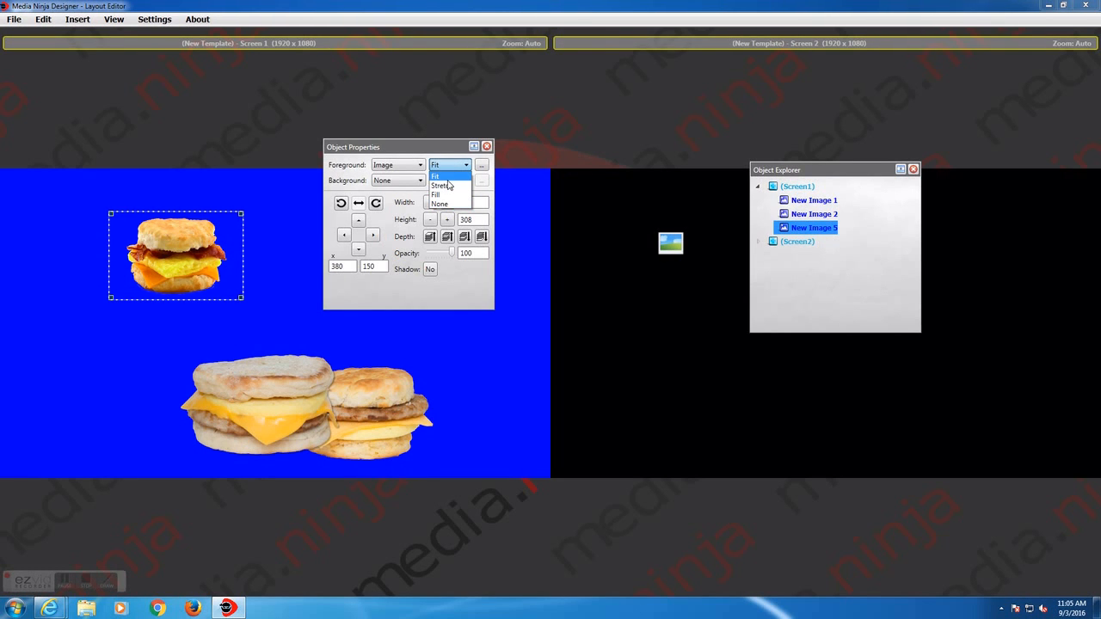
click(447, 179)
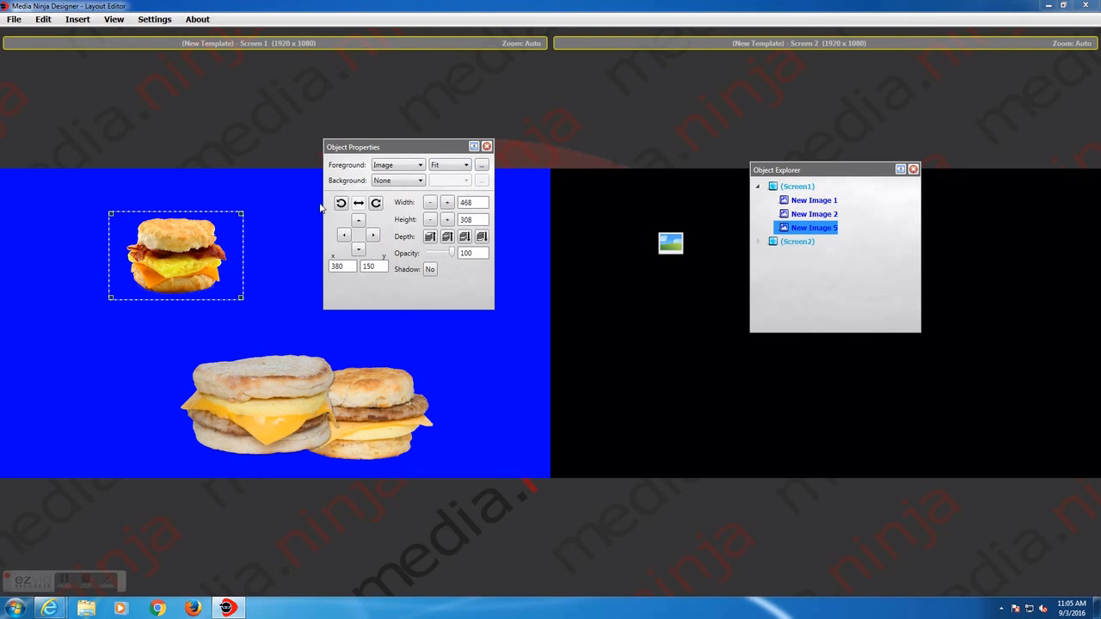
drag(192, 255, 158, 241)
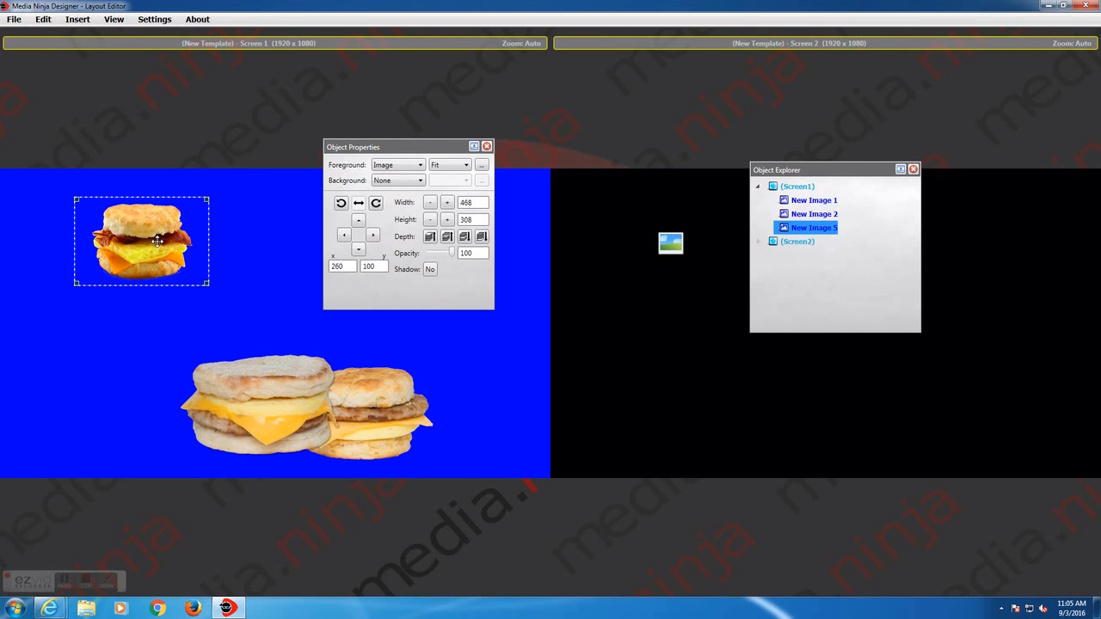
Step: Set the foreground scaling to Stretch, then resize the image to about 438 by 332 at x 180, y 110
click(465, 165)
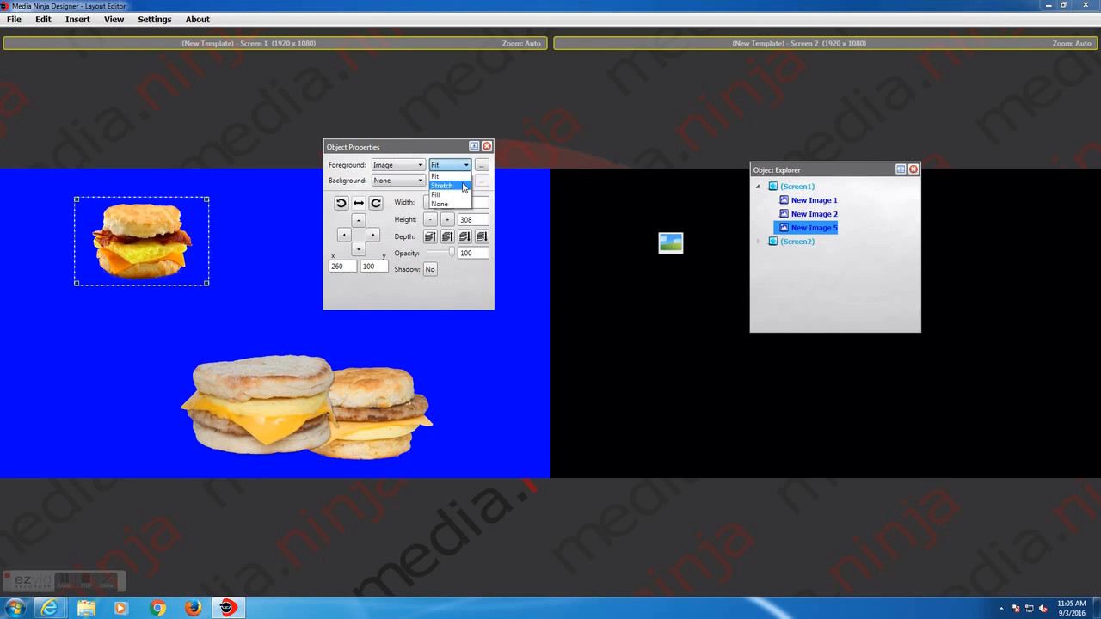
click(464, 187)
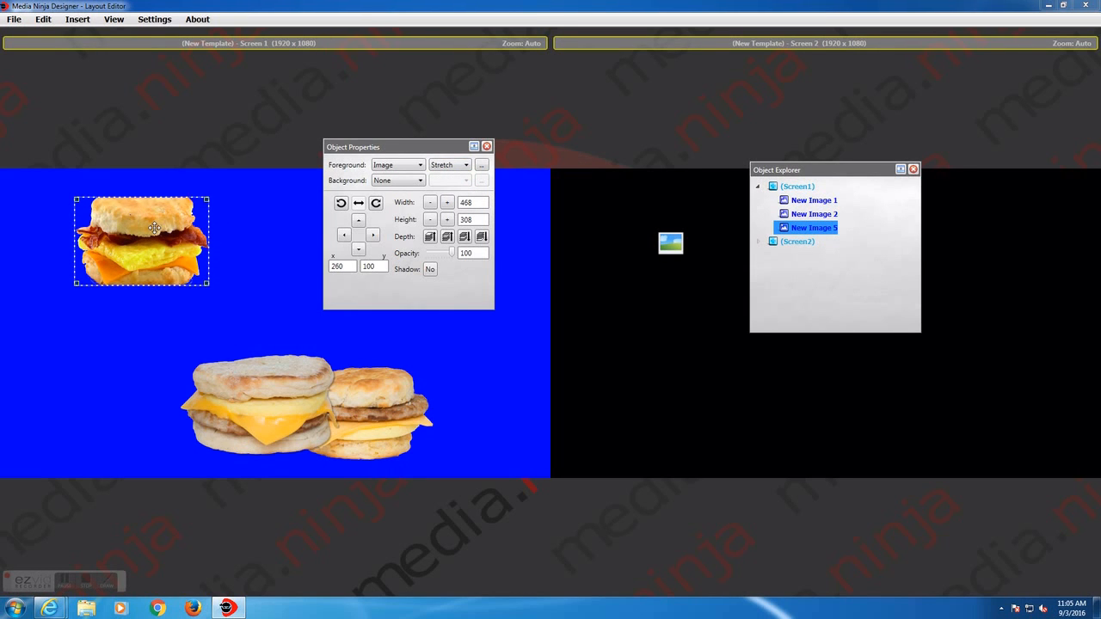
drag(154, 228, 157, 214)
mouse_move(209, 188)
mouse_down()
mouse_move(172, 246)
mouse_move(284, 177)
mouse_move(217, 185)
mouse_move(247, 161)
mouse_move(204, 174)
mouse_up()
drag(168, 206, 142, 230)
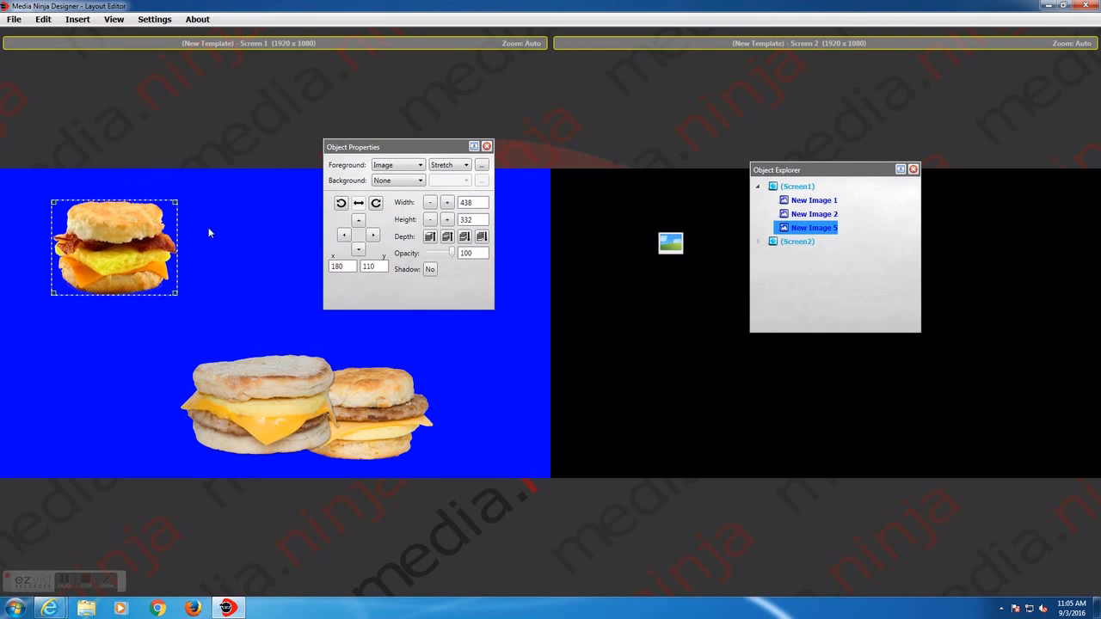
Step: Try the Fill and None foreground scaling modes, resizing the image to about 646 by 424
click(449, 164)
click(445, 184)
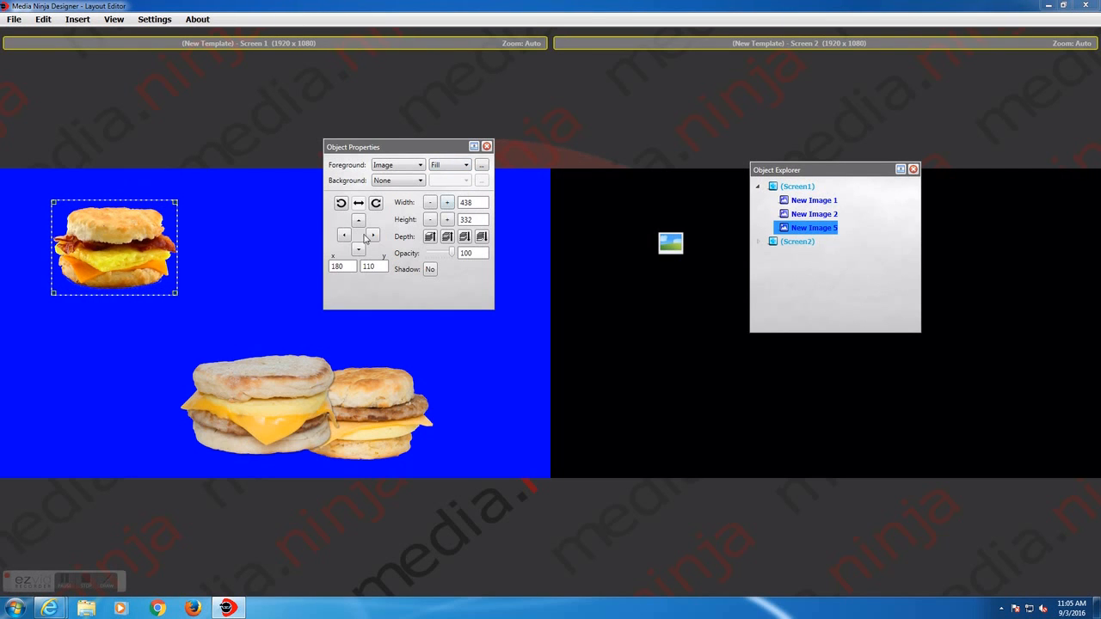
click(468, 165)
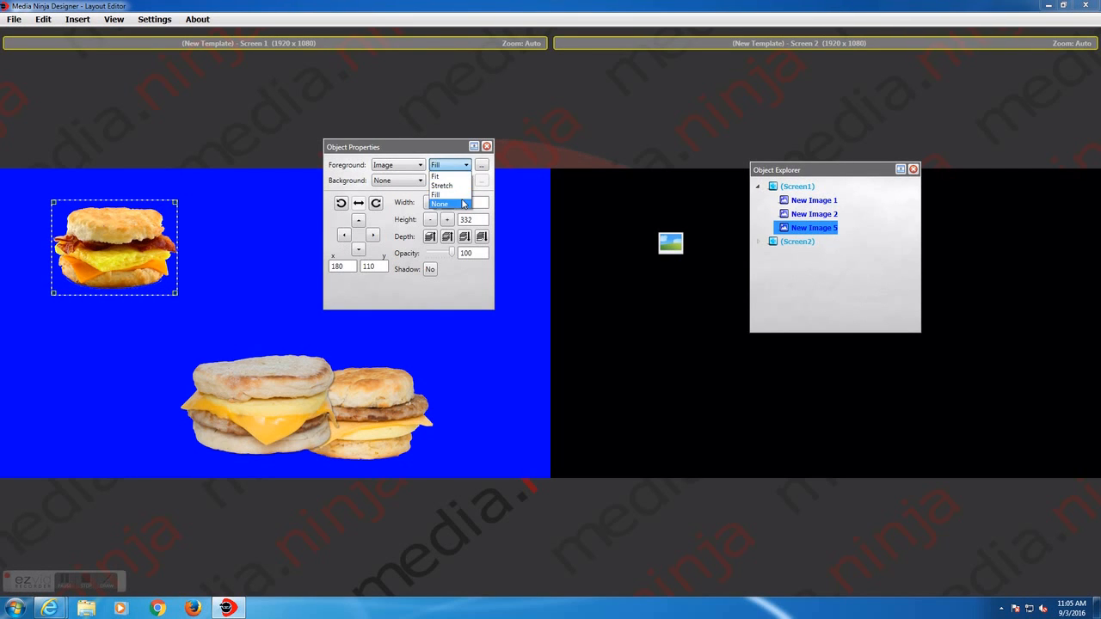
click(461, 203)
drag(177, 293, 158, 272)
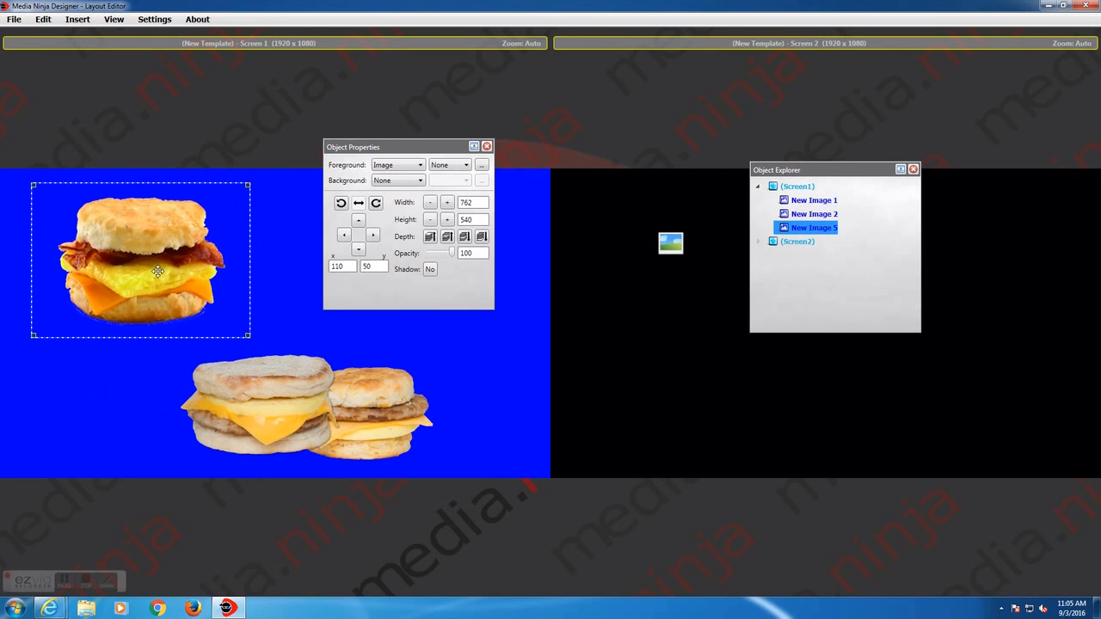
drag(248, 184, 217, 213)
Step: Set the foreground scaling to Fit and flatten the image to about 614 by 84, placed at about x 200, y 210
click(455, 165)
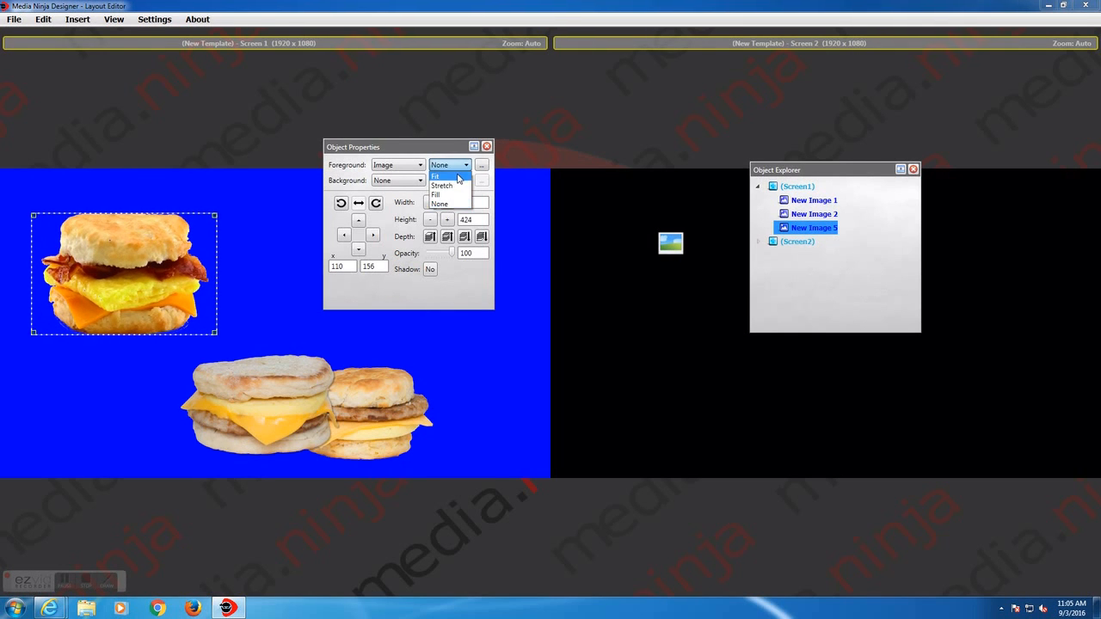
click(459, 177)
drag(121, 289, 174, 276)
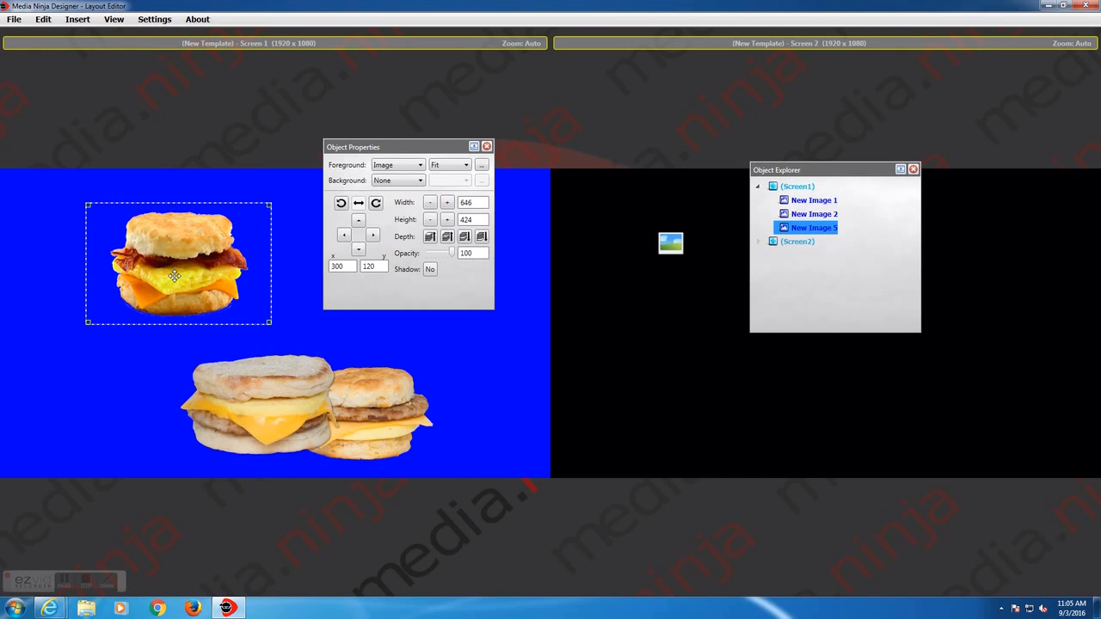
drag(202, 244, 134, 232)
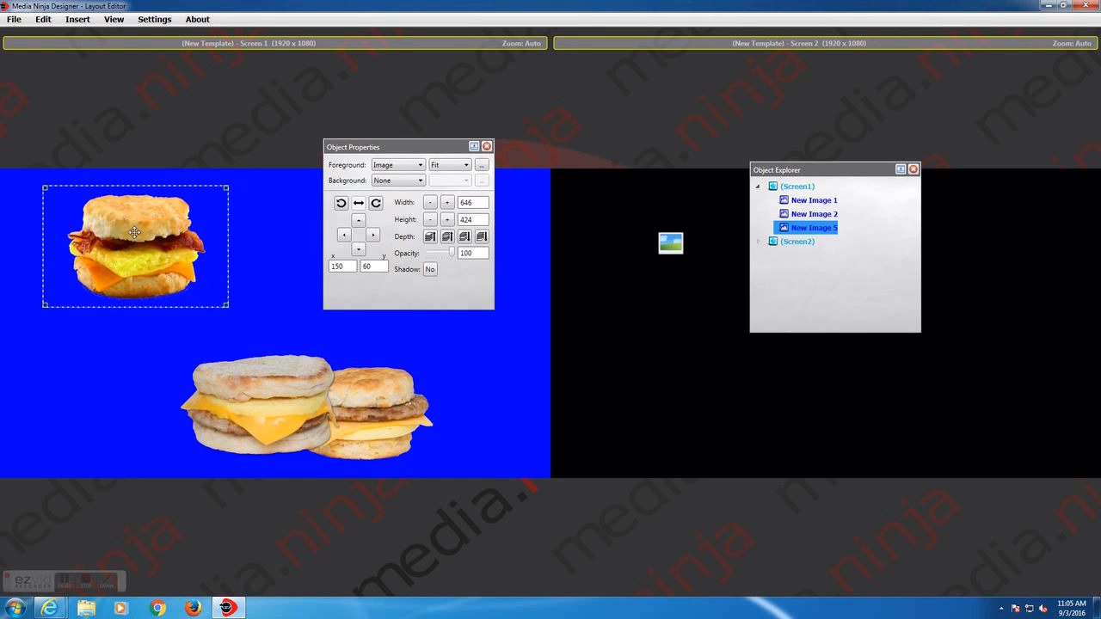
drag(212, 205, 244, 310)
drag(132, 319, 121, 241)
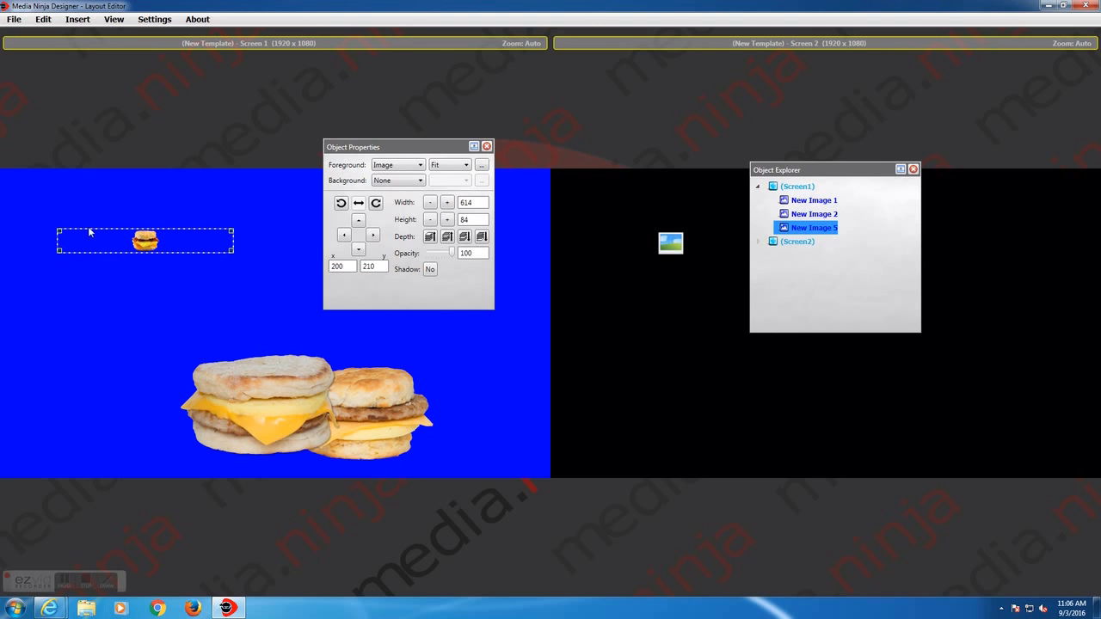
Step: Set the image's foreground to None and move the empty strip to about x 180, y 270
click(416, 165)
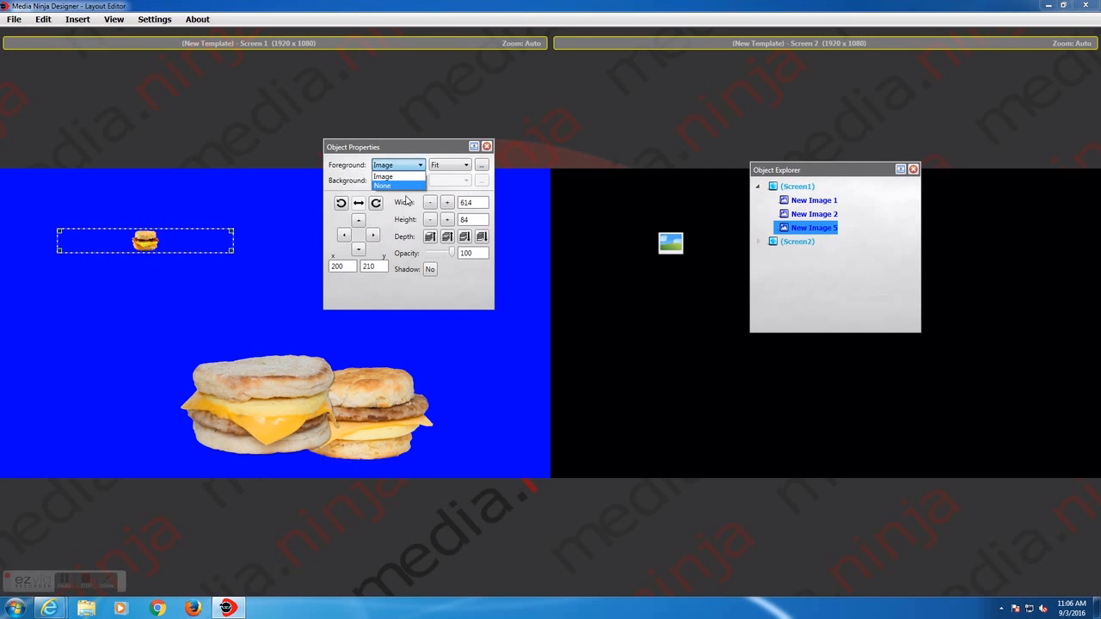
click(404, 187)
drag(157, 238, 153, 256)
Step: Use the plain orange picture from the Pictures library as the strip's background image, scaled with Stretch
click(404, 182)
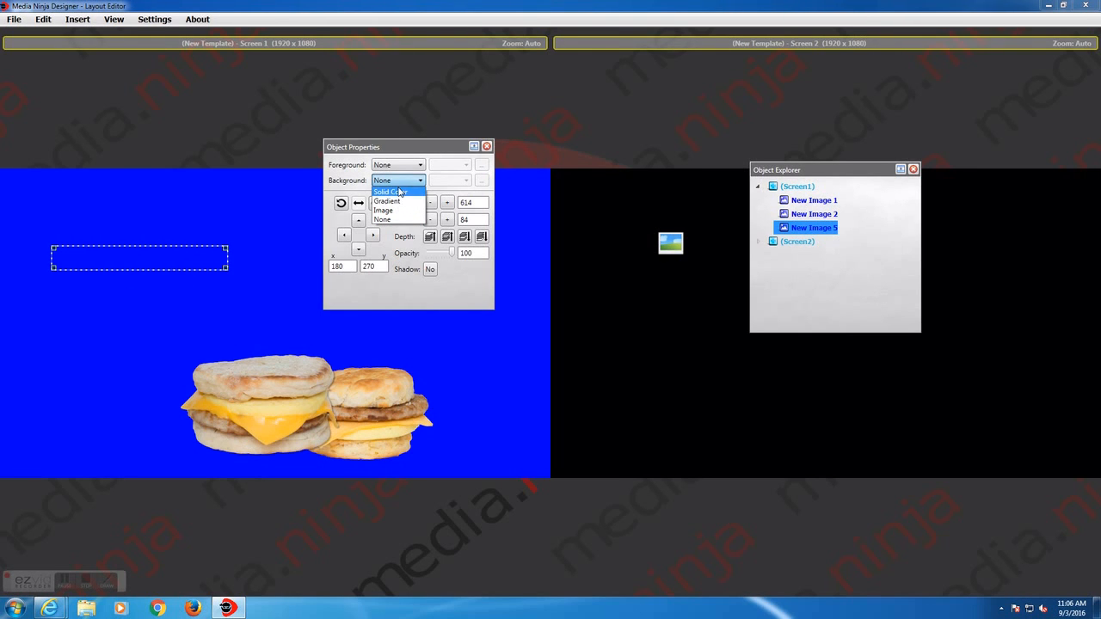
click(397, 211)
double_click(644, 263)
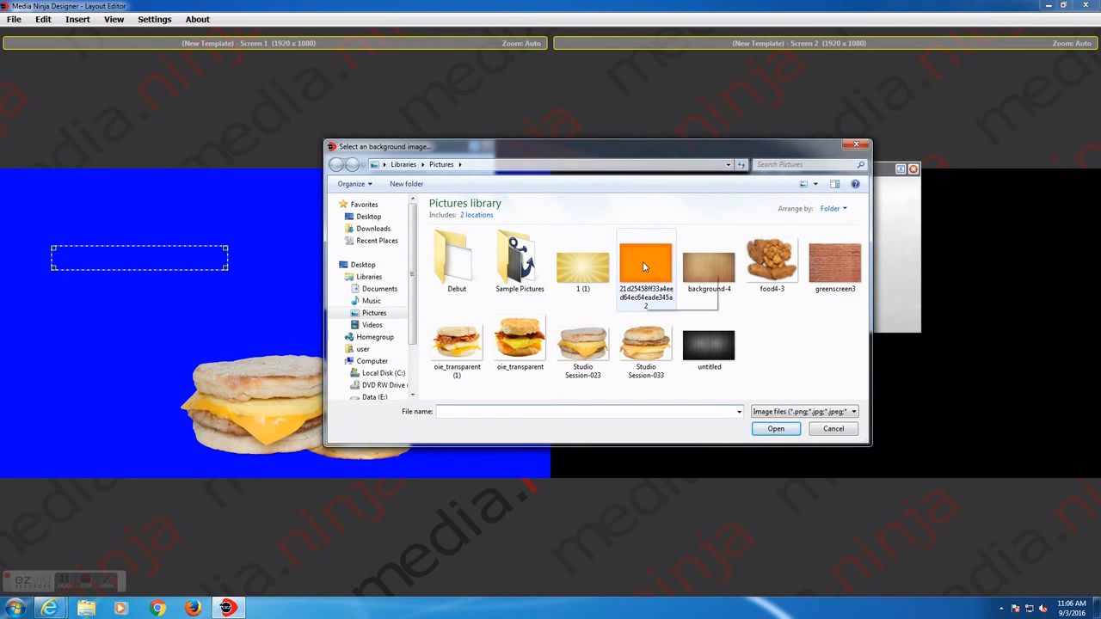
click(462, 180)
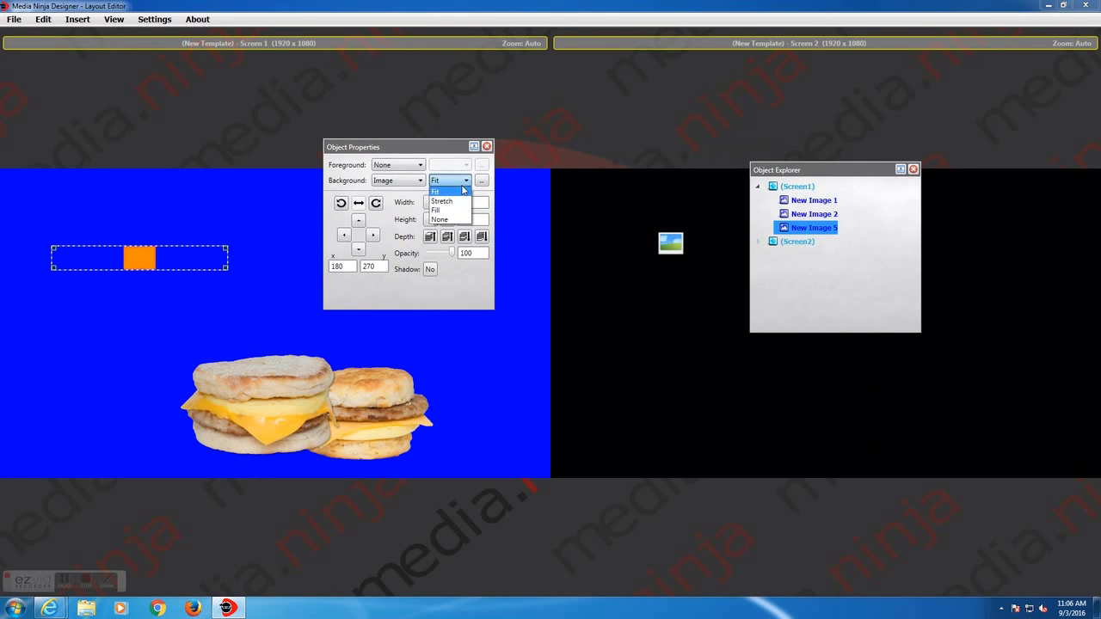
click(443, 197)
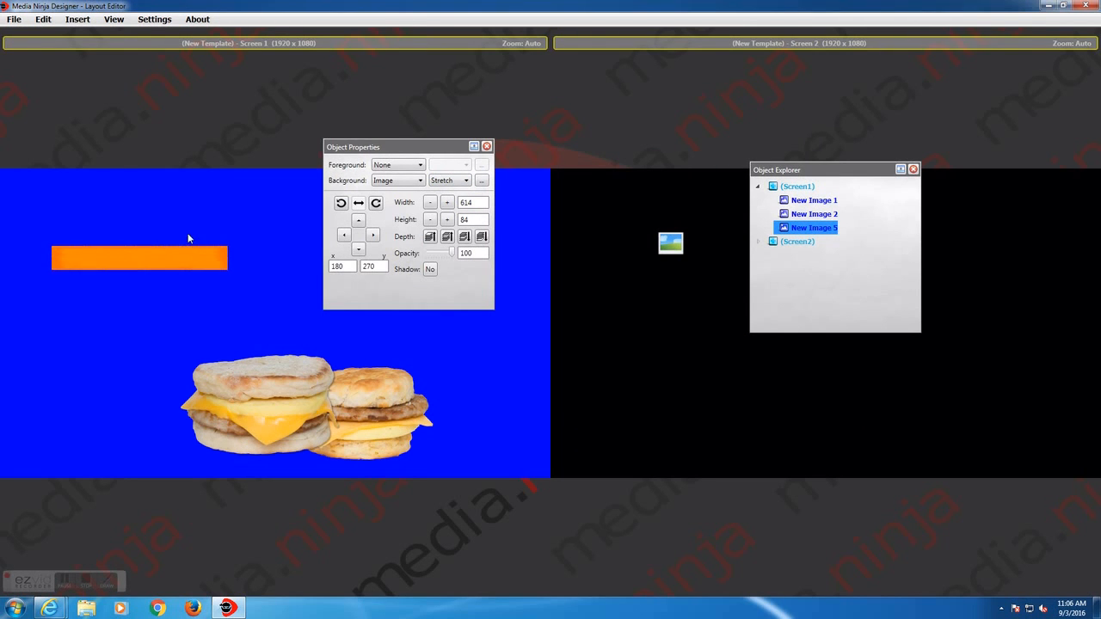
Step: Move the muffin sandwich to about x 260, y 0 and place the orange bar beneath it at about x 250, y 420
drag(153, 256, 173, 293)
click(258, 370)
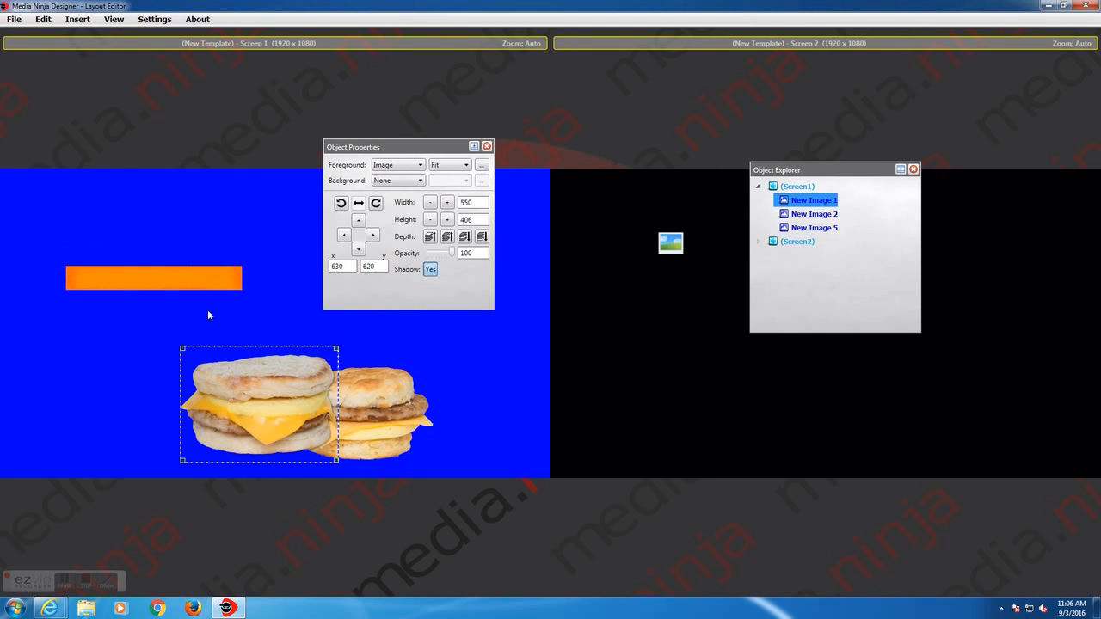
drag(258, 370, 153, 200)
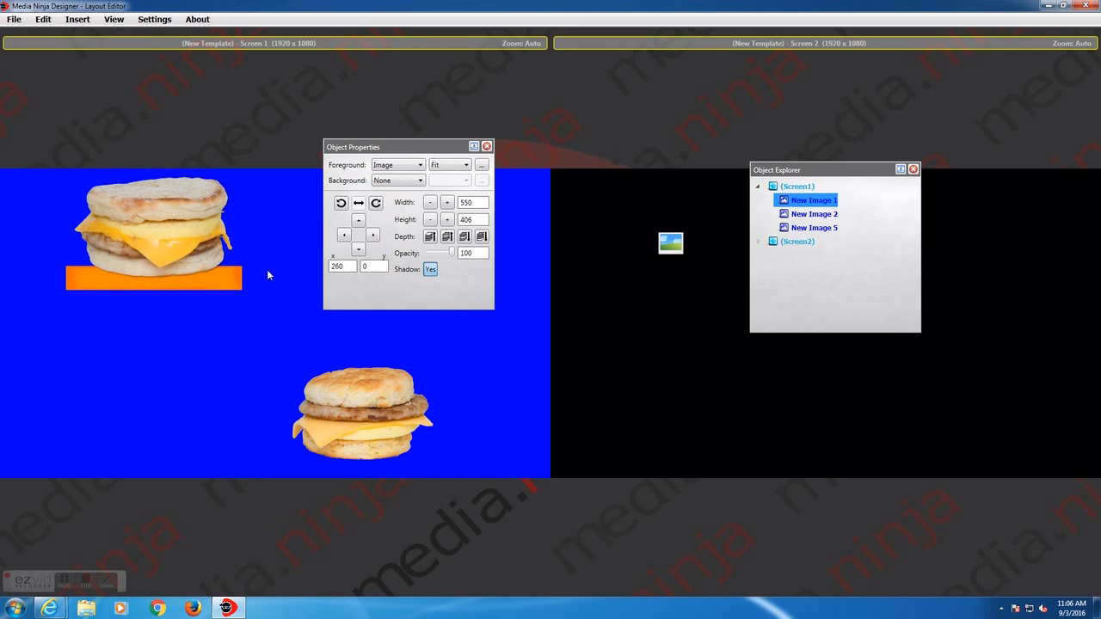
mouse_move(213, 279)
mouse_down()
mouse_move(216, 293)
mouse_move(213, 280)
mouse_up()
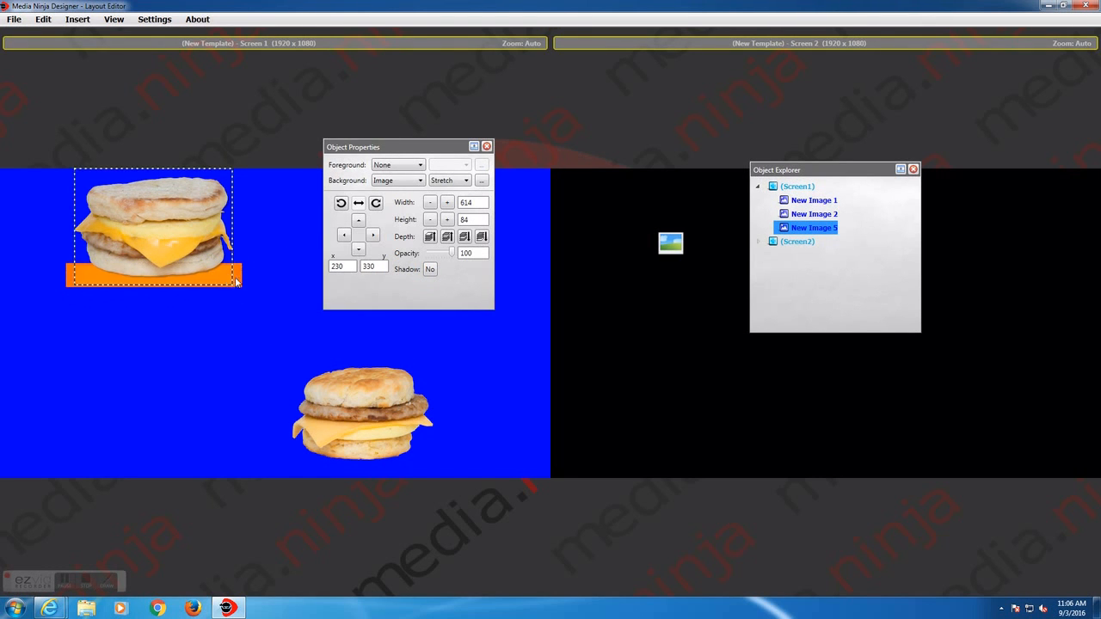
drag(216, 278, 219, 286)
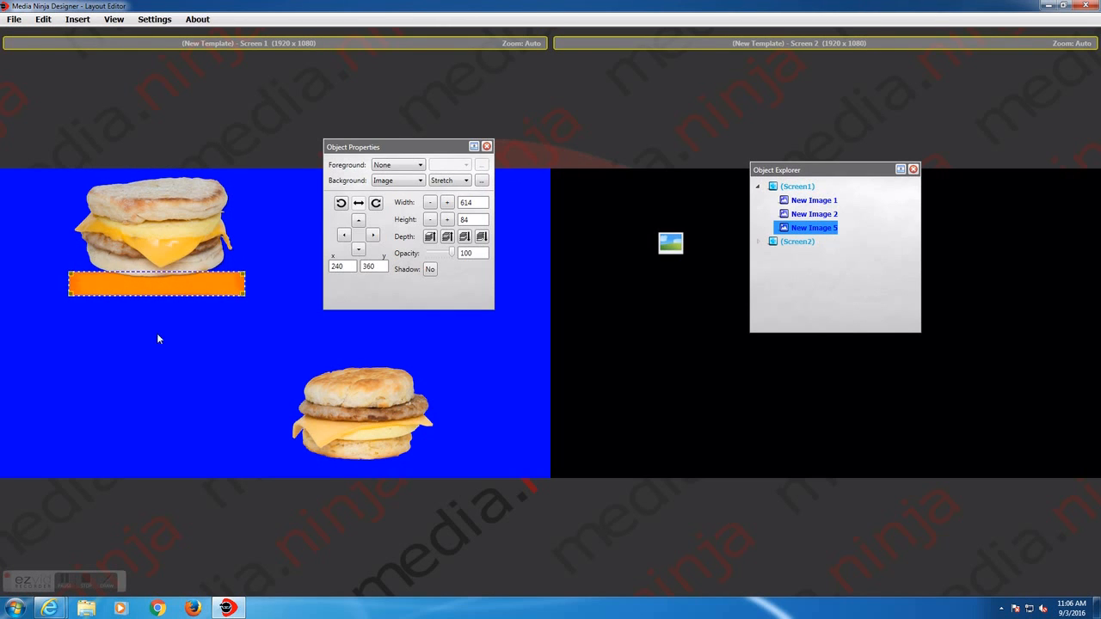
drag(217, 289, 219, 307)
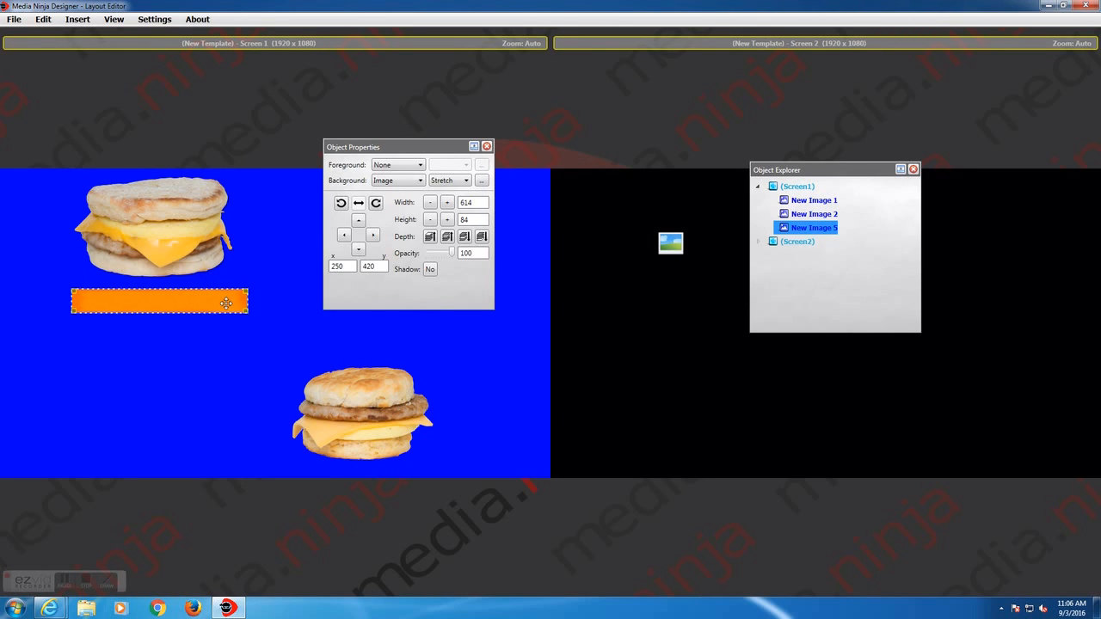
Step: Give the orange bar a gradient background running from red to light orange at 0 degrees
click(419, 181)
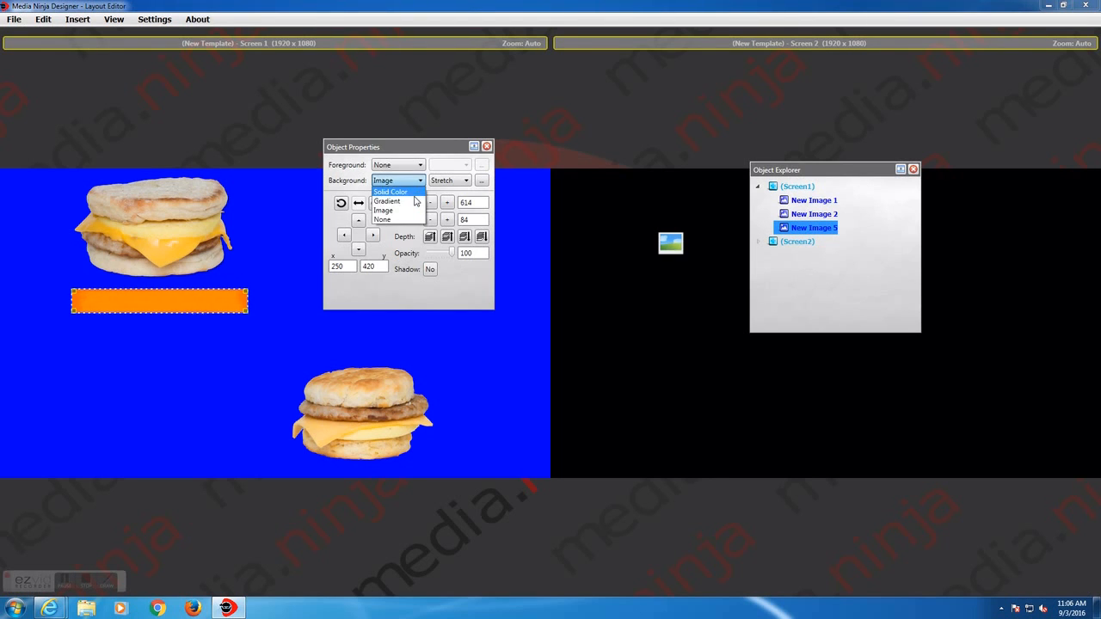
click(419, 191)
click(603, 216)
click(433, 183)
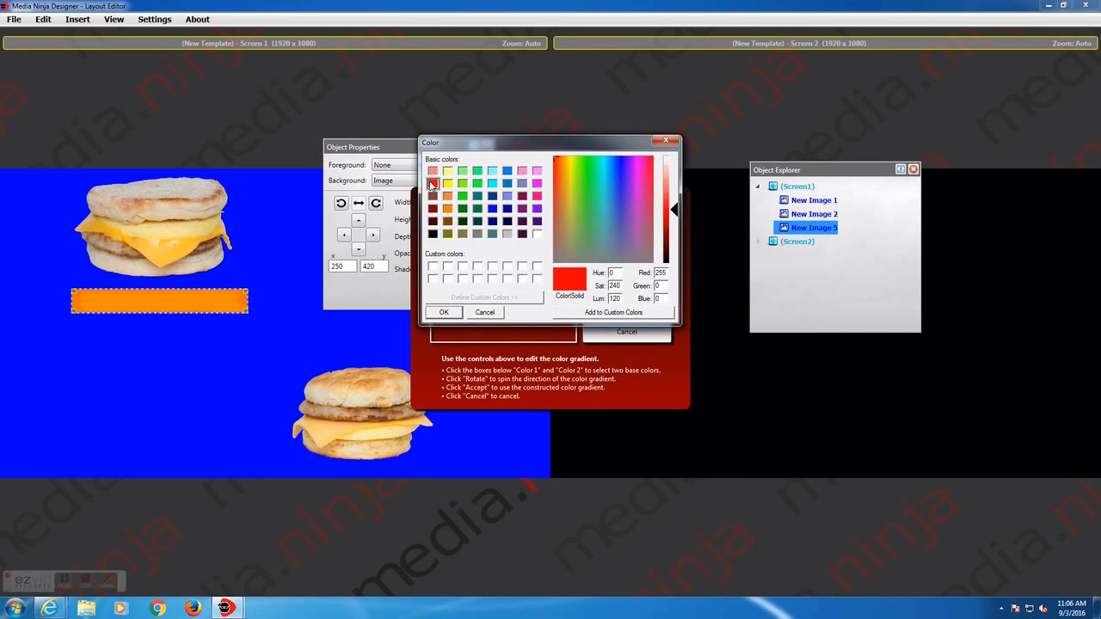
click(443, 311)
click(647, 217)
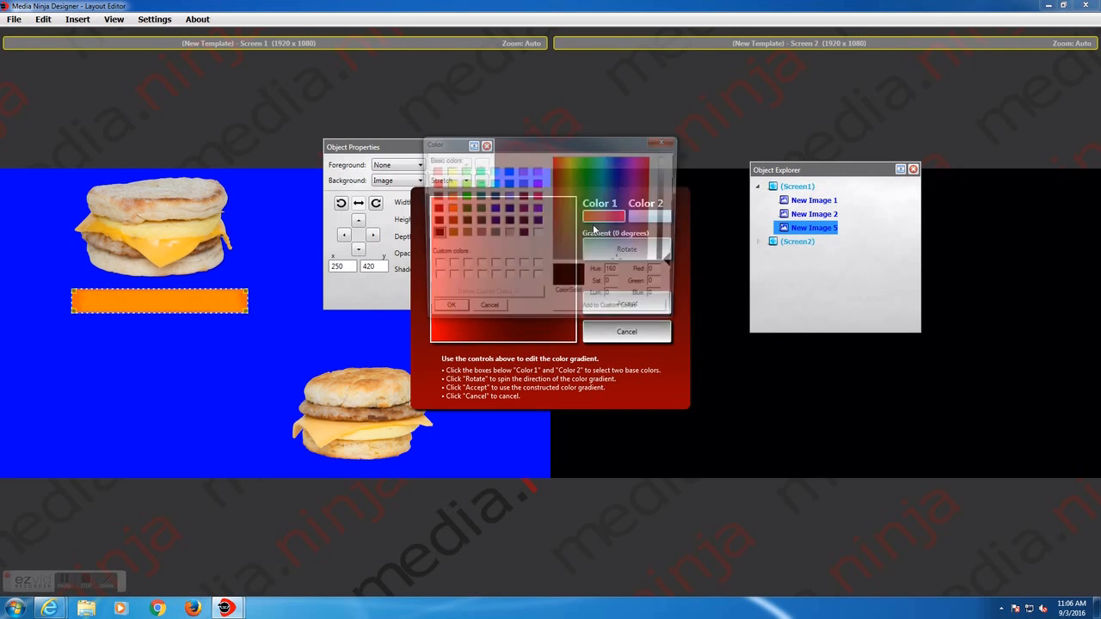
click(446, 197)
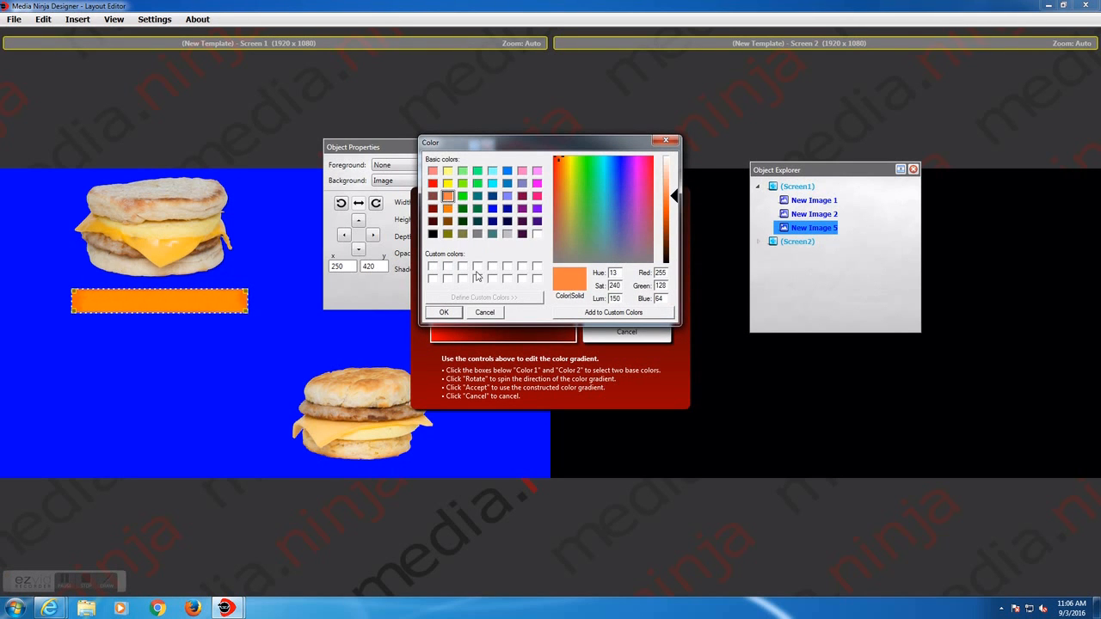
click(443, 311)
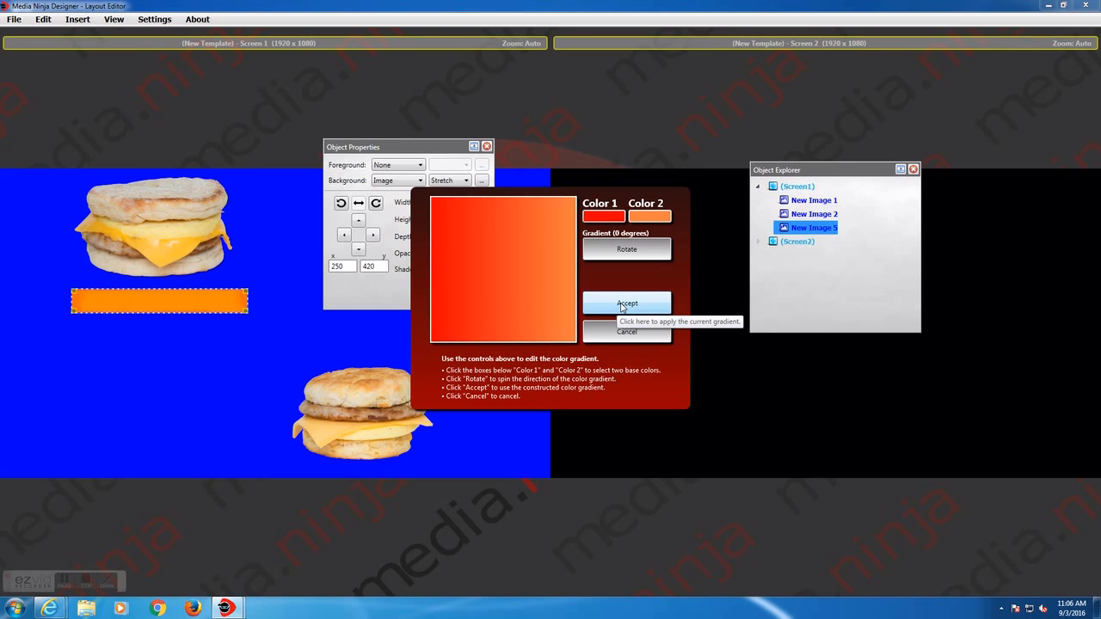
click(602, 306)
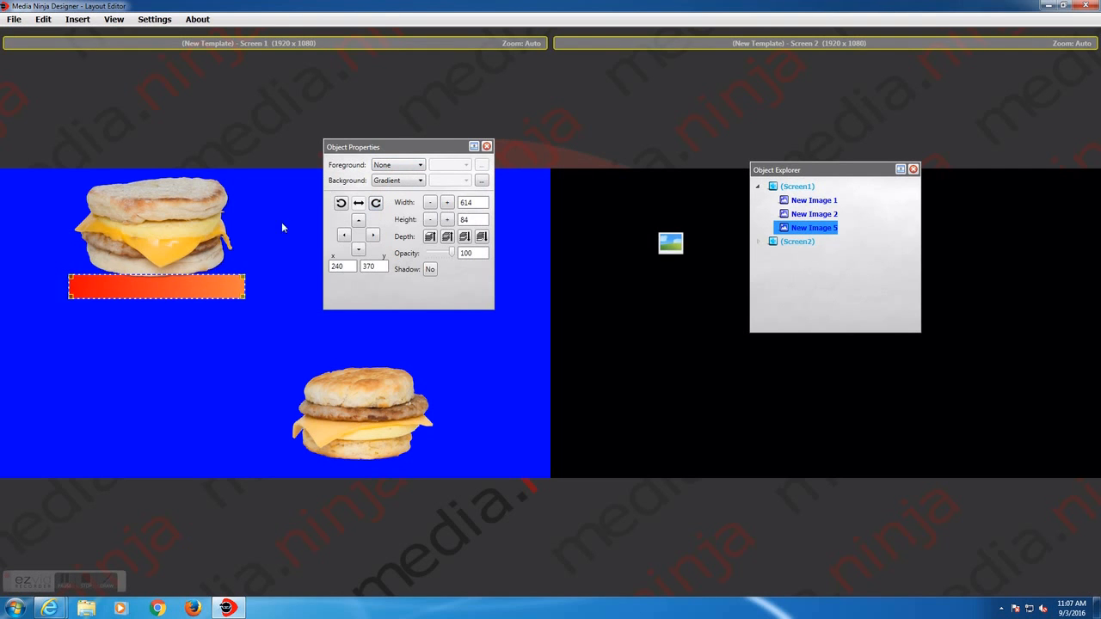
Step: Move the bar to about x 250, y 370 and change its background to a solid green
drag(212, 291, 215, 282)
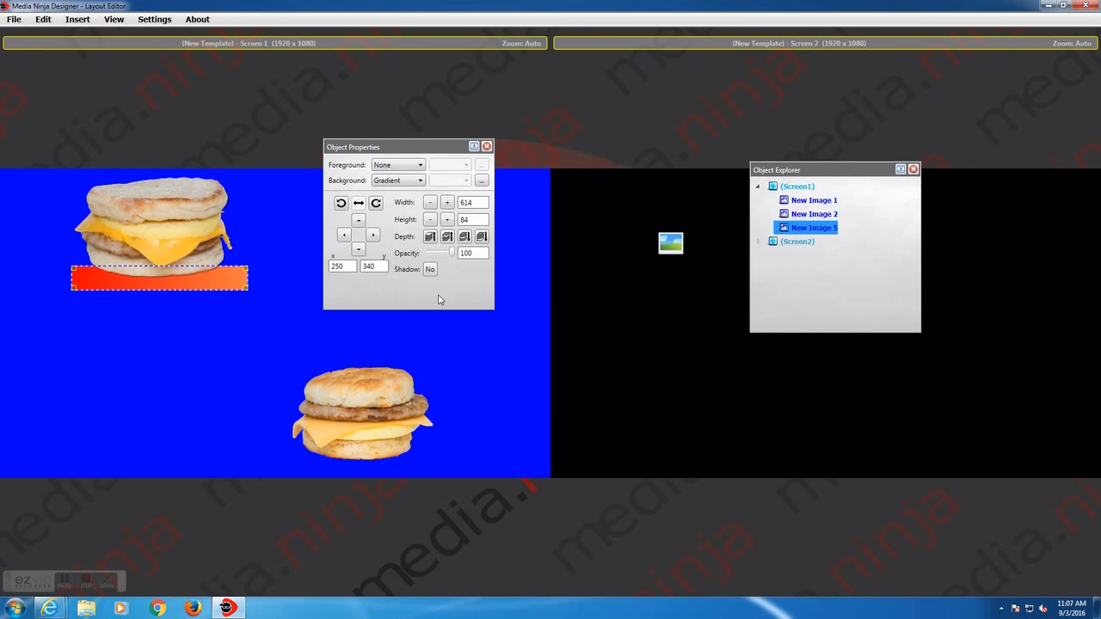
drag(233, 279, 234, 288)
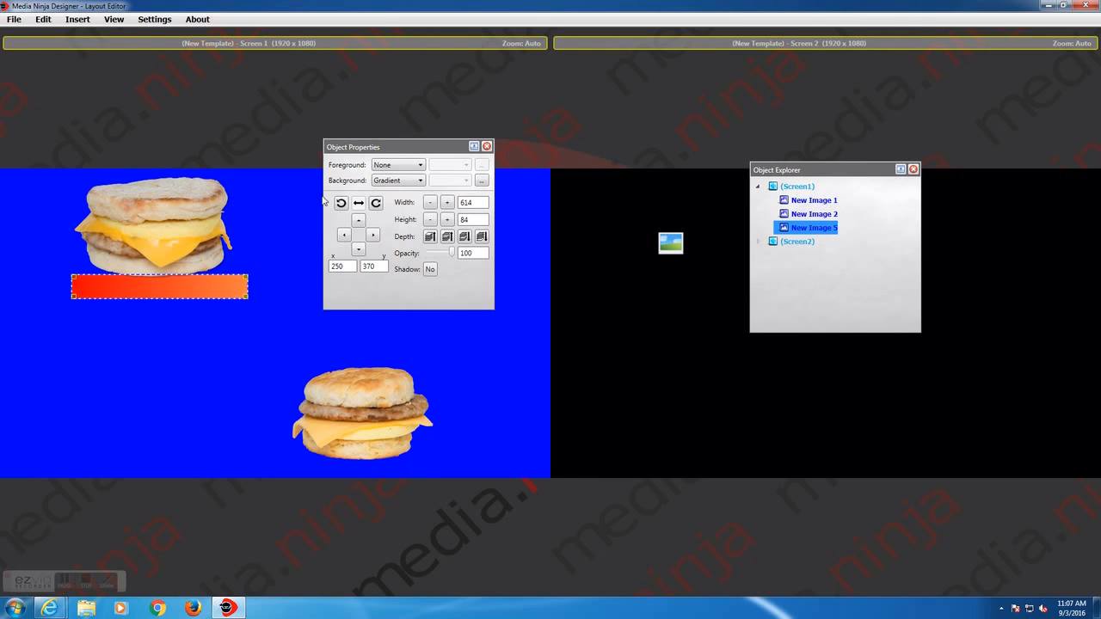
click(395, 182)
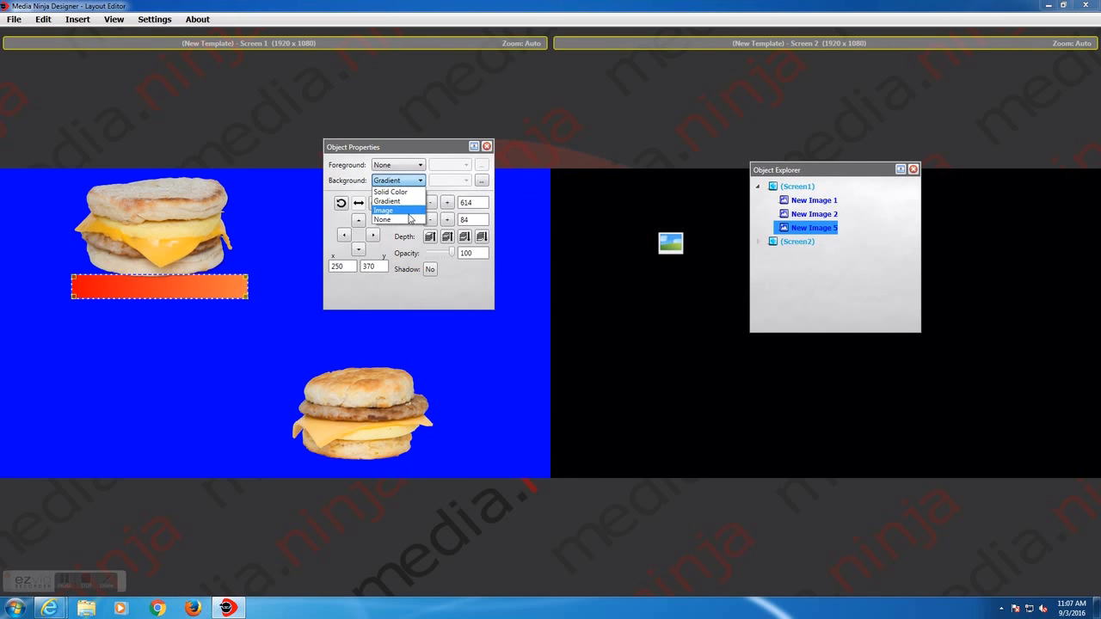
click(481, 180)
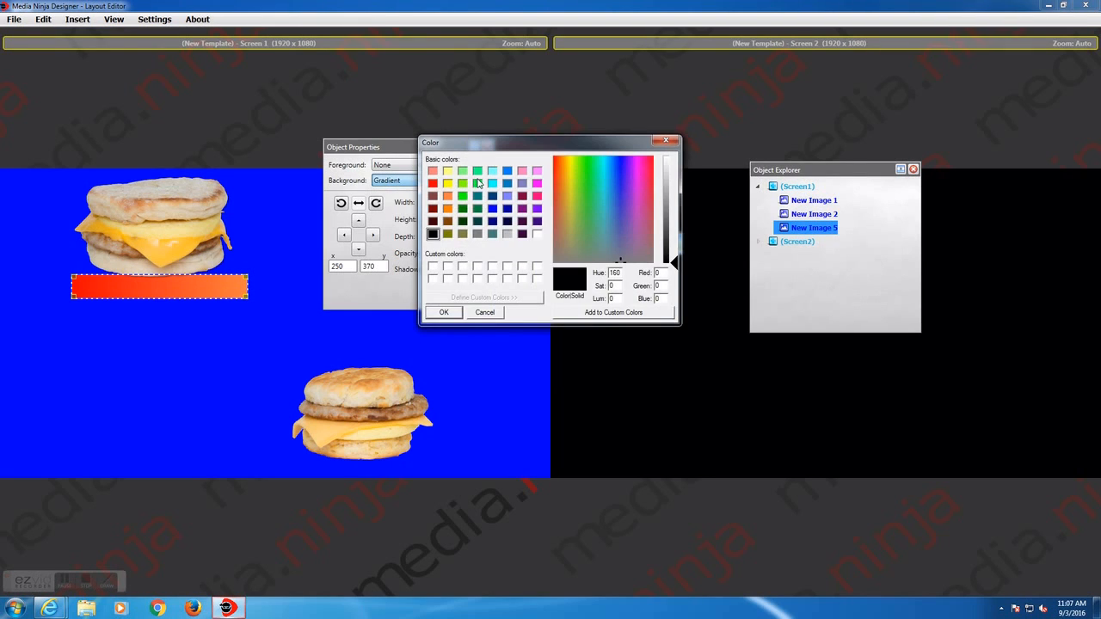
click(462, 196)
click(456, 313)
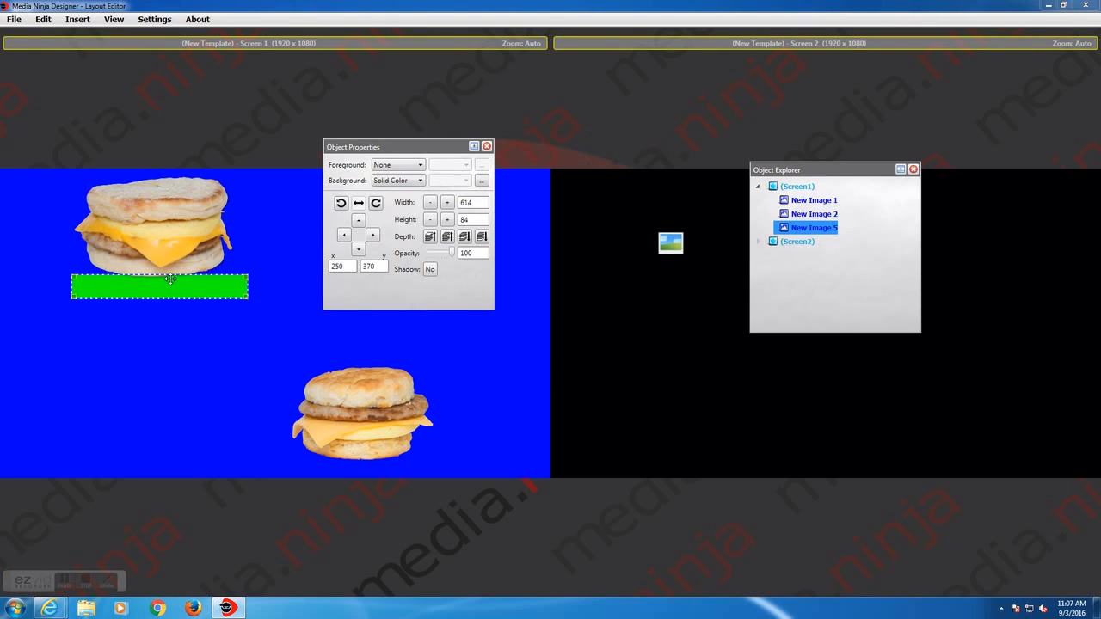
Step: Turn on the green bar's shadow and place it at about x 250, y 400, enlarged to about 764 by 354
drag(179, 287, 183, 279)
click(245, 342)
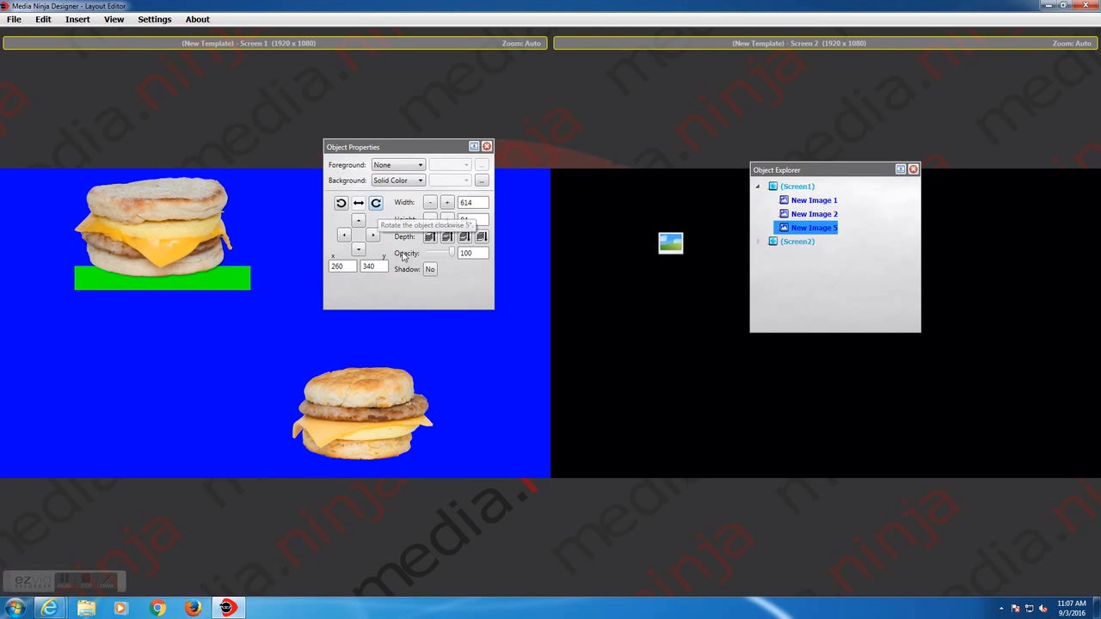
click(430, 270)
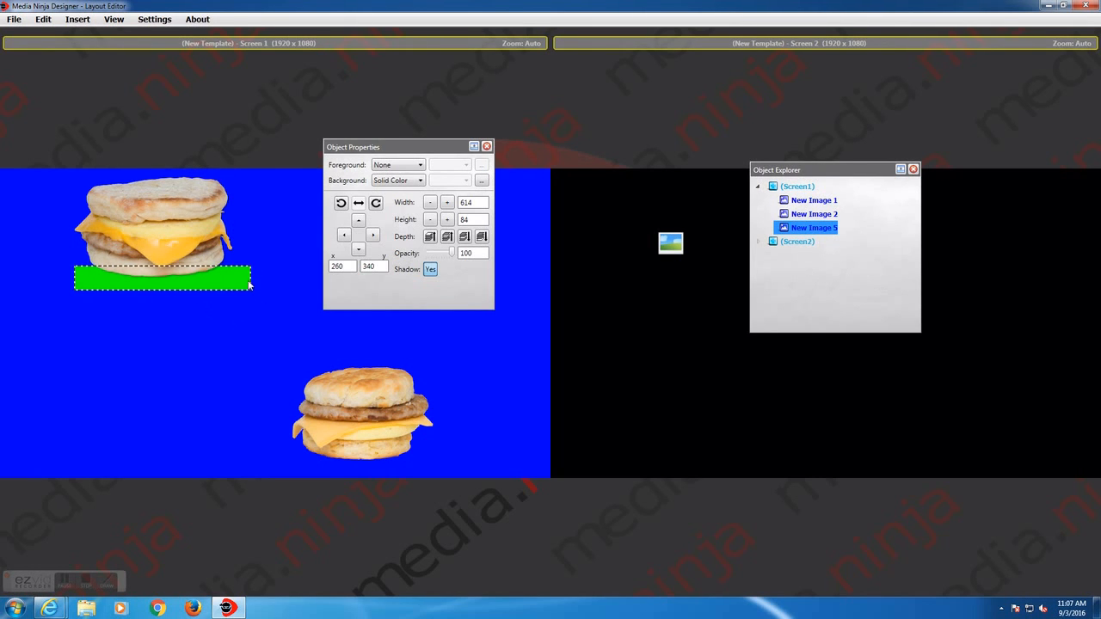
drag(220, 280, 216, 297)
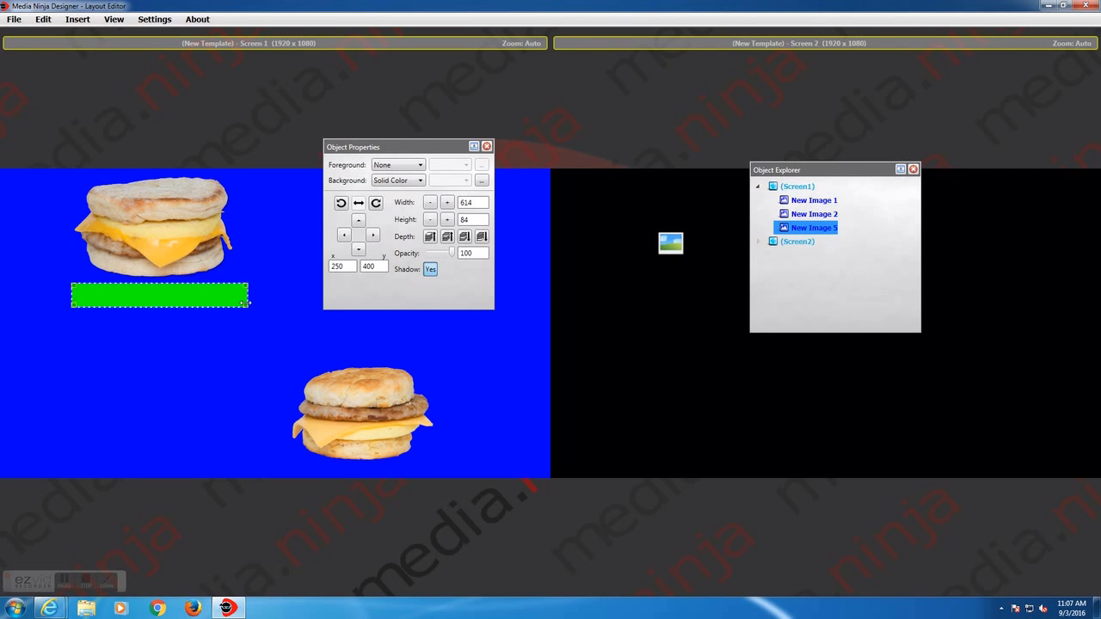
drag(249, 305, 291, 384)
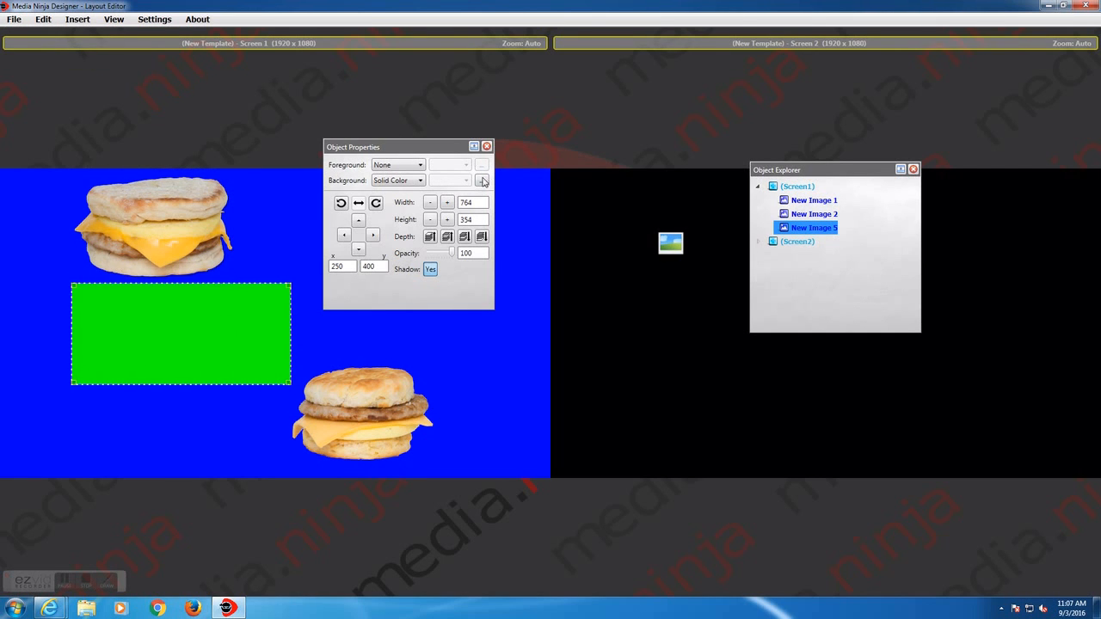
Step: Use the greenscreen3 brick picture from the Pictures library as the green object's foreground and set its background to None
click(402, 181)
click(419, 165)
click(419, 164)
click(473, 160)
double_click(830, 266)
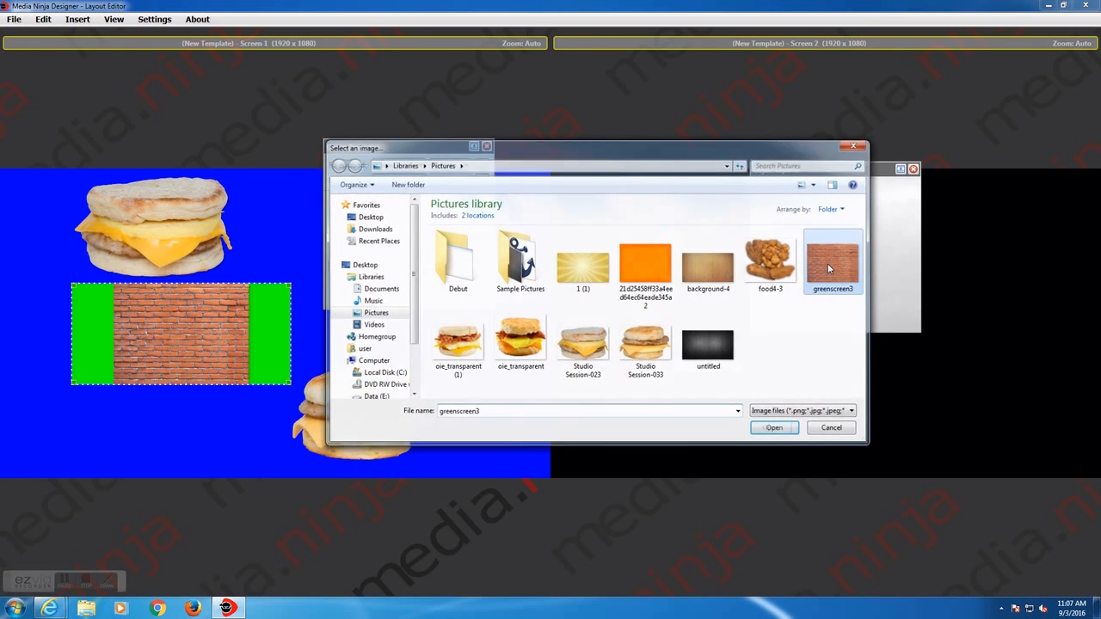
click(400, 181)
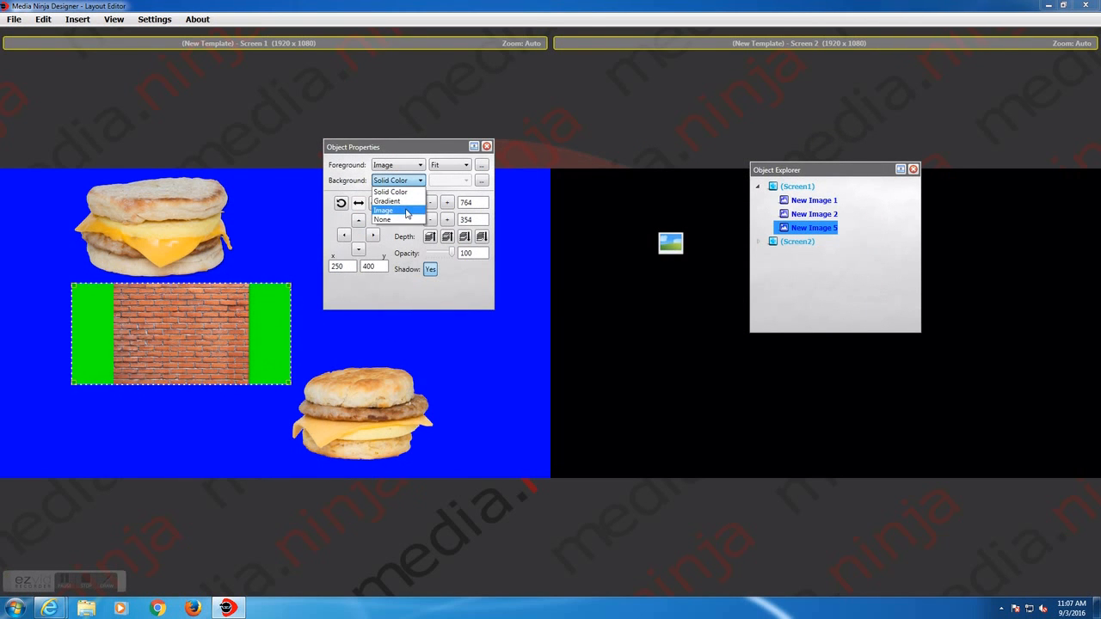
click(402, 220)
Step: Set the brick picture's foreground scaling to Stretch and enlarge it from x 0, y 0 to about 1536 by 868
click(466, 165)
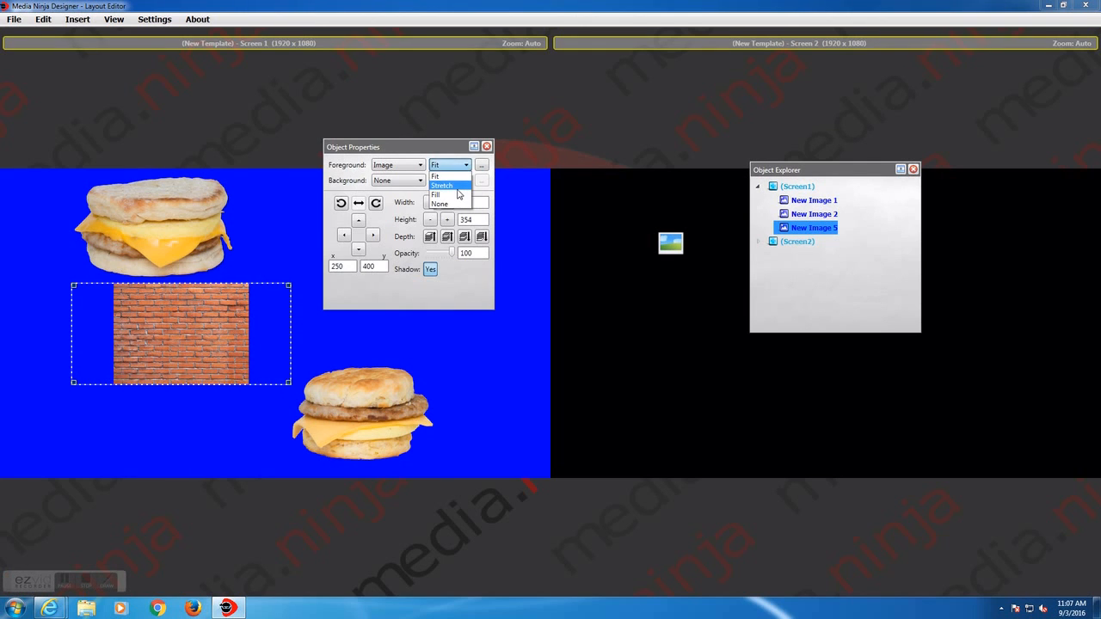
click(457, 191)
drag(80, 285, 0, 168)
click(322, 364)
click(261, 328)
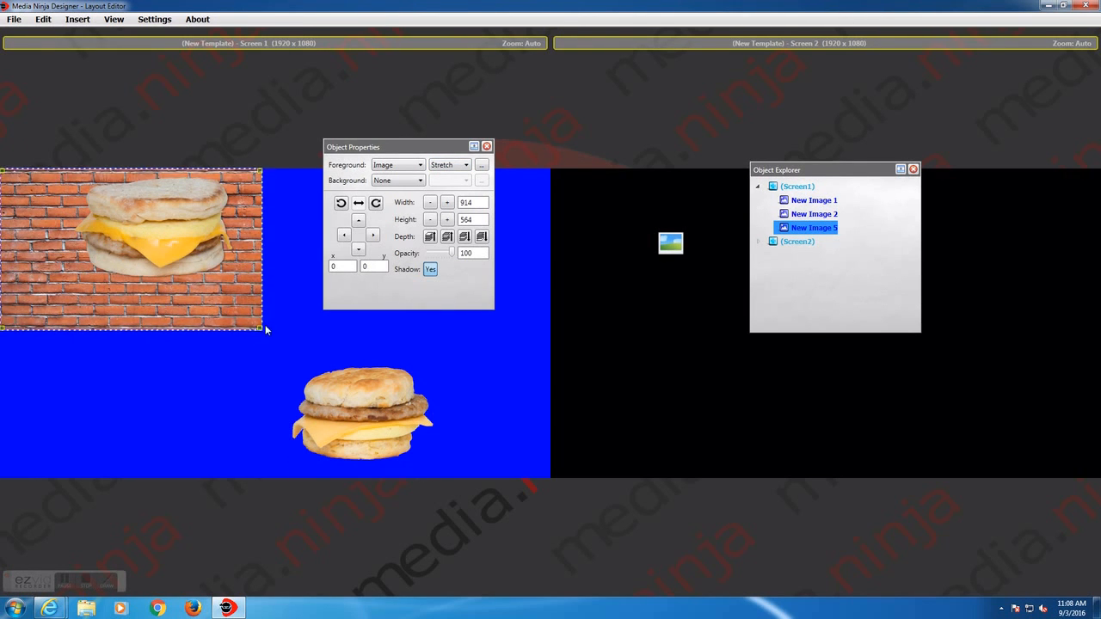
drag(263, 328, 440, 417)
Step: Bring the lower sandwich in front of the bricks and enlarge the brick picture to 1920 by 1080 with Fill scaling
click(361, 443)
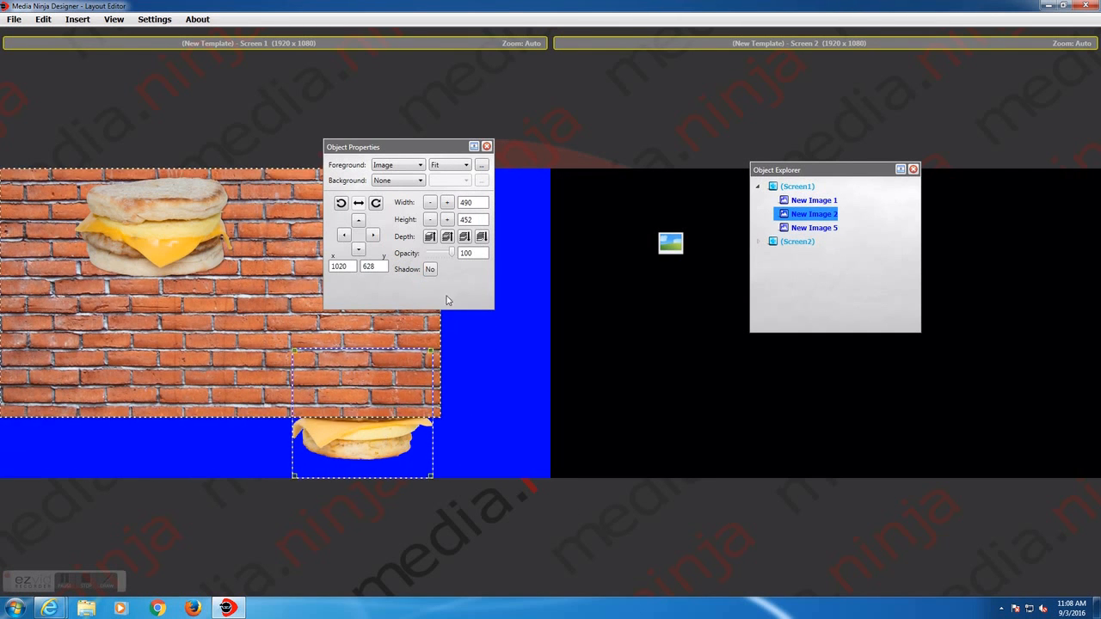
click(453, 239)
click(387, 334)
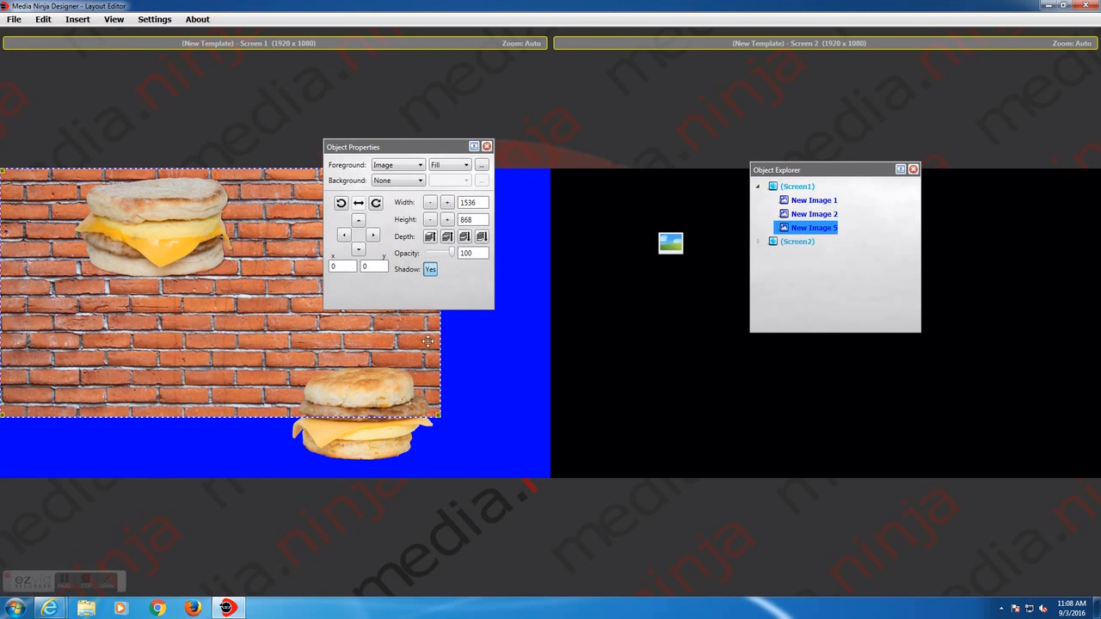
drag(441, 419, 633, 556)
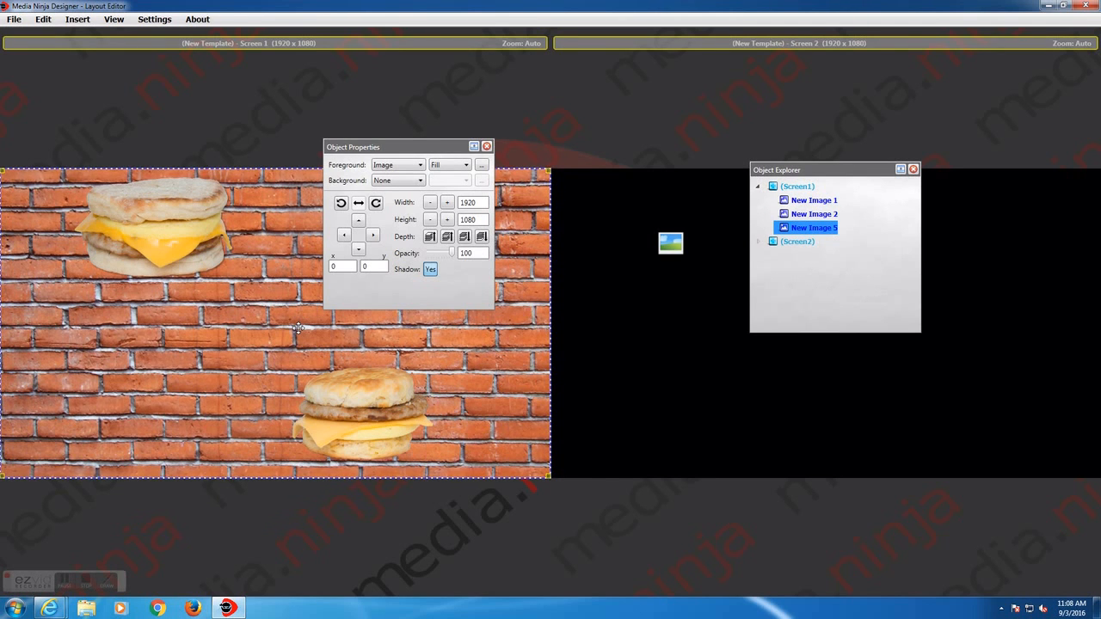
Step: Move the muffin sandwich to about x 330, y 250 and insert a new image object on Screen 1
drag(160, 238, 181, 311)
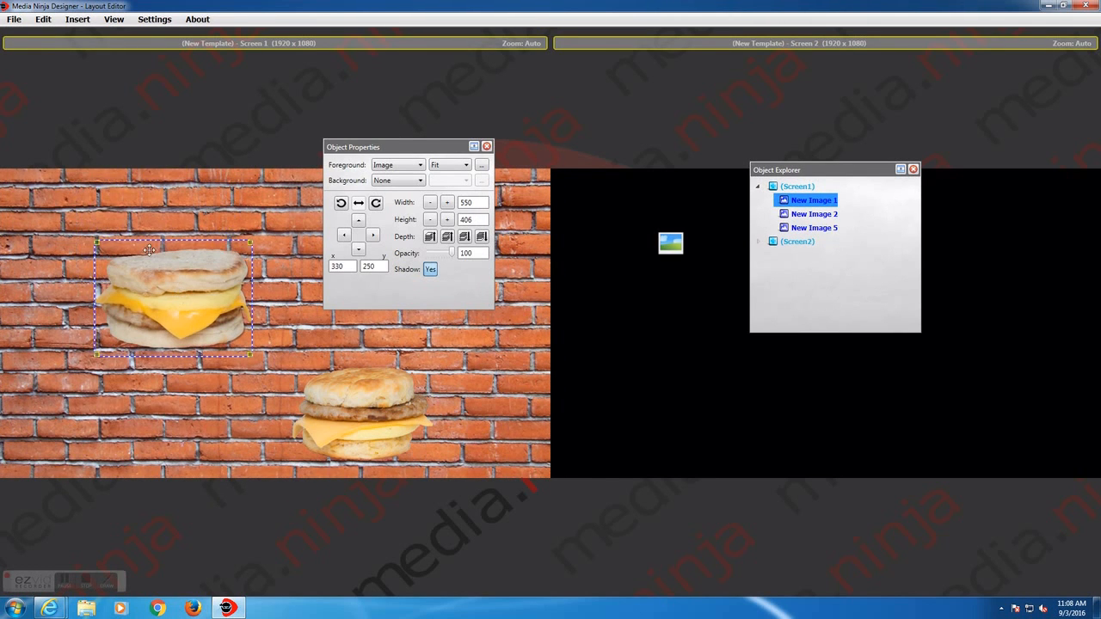
click(53, 208)
click(78, 19)
click(154, 139)
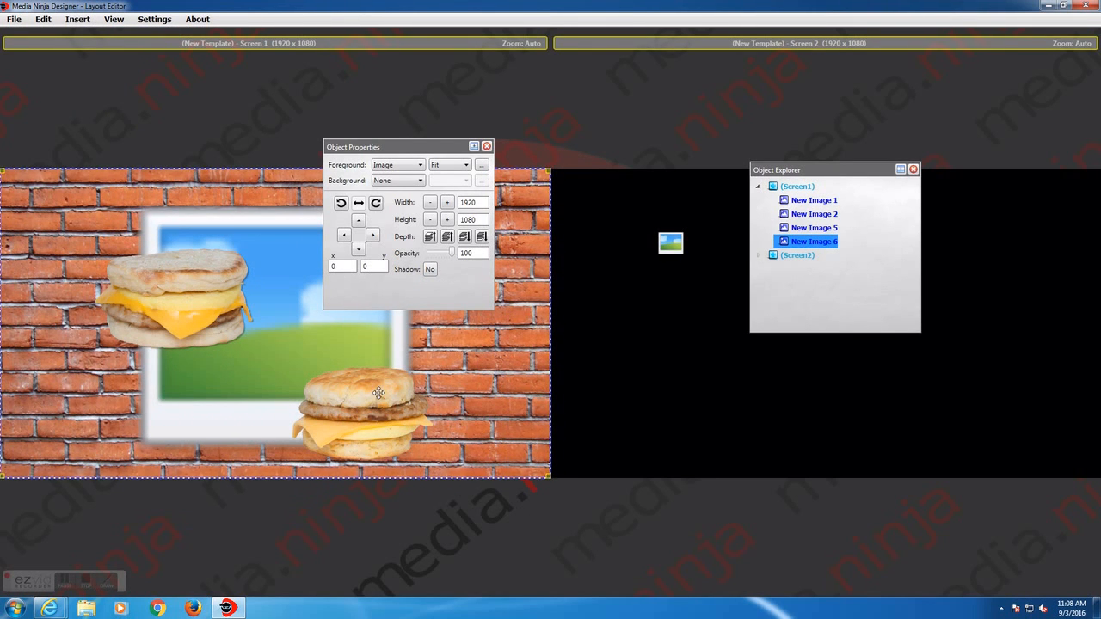
Step: Set the new image's foreground to None, give it a solid black background, and lower its opacity to 20
click(396, 165)
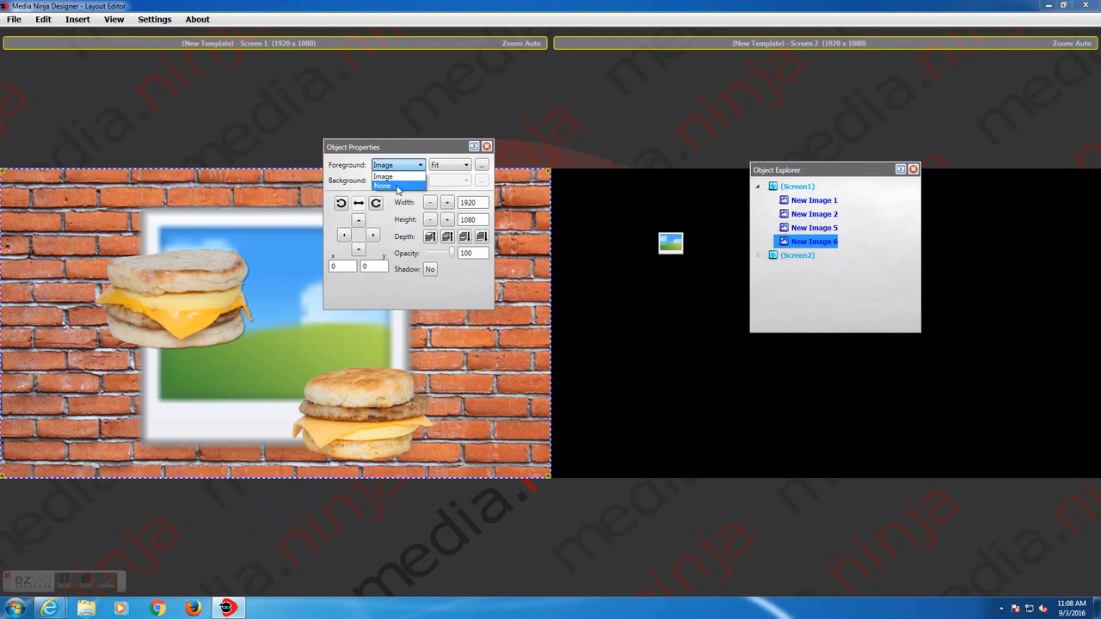
click(397, 187)
click(397, 181)
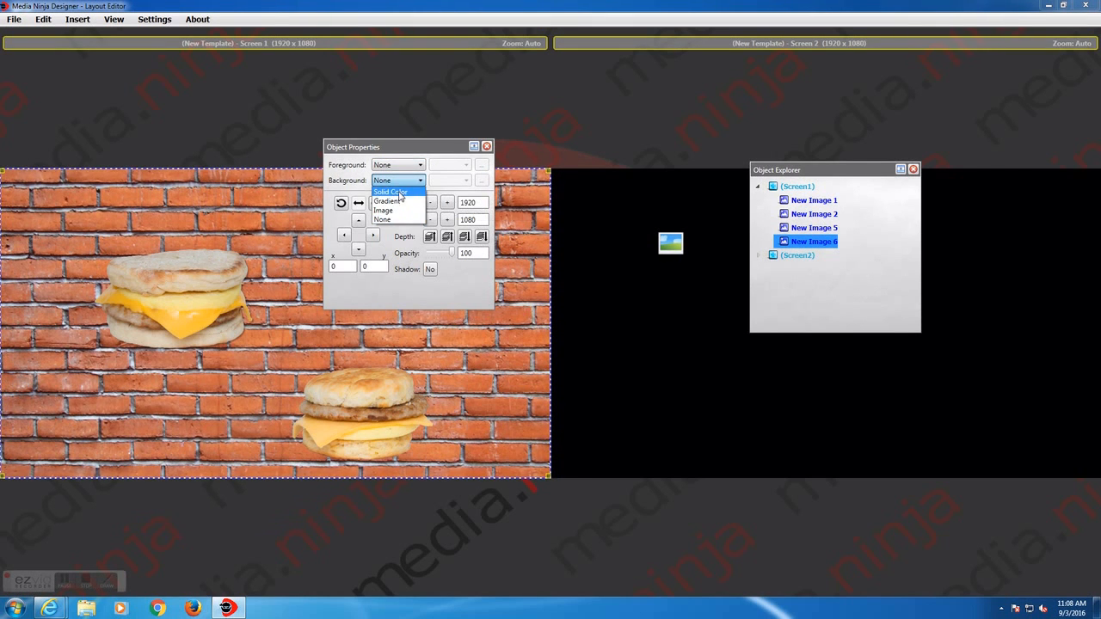
click(398, 192)
click(441, 313)
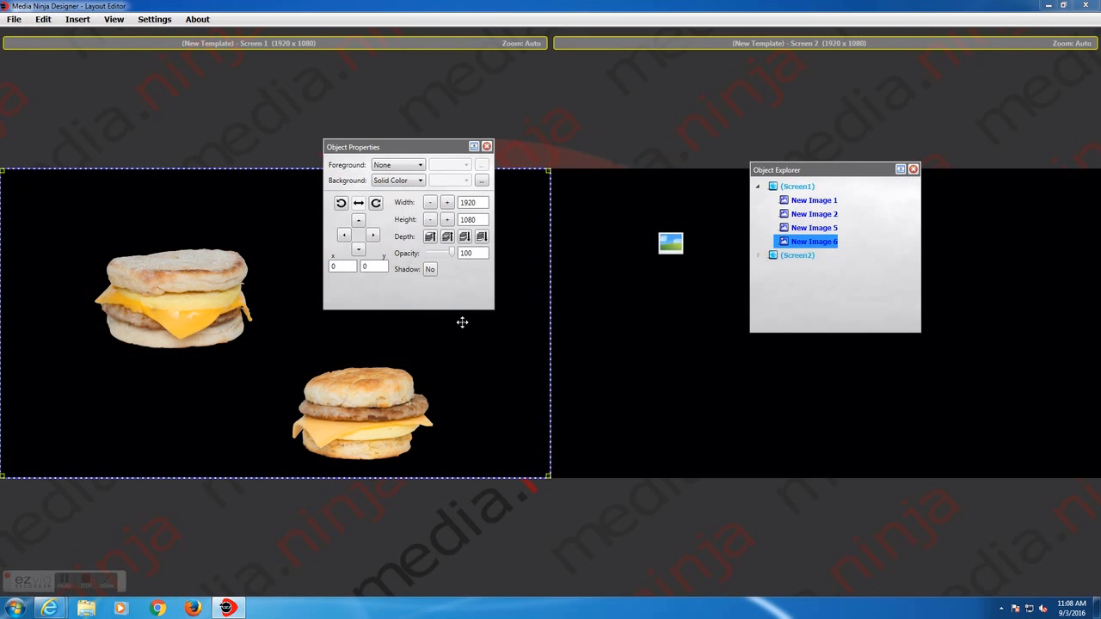
drag(451, 253, 435, 256)
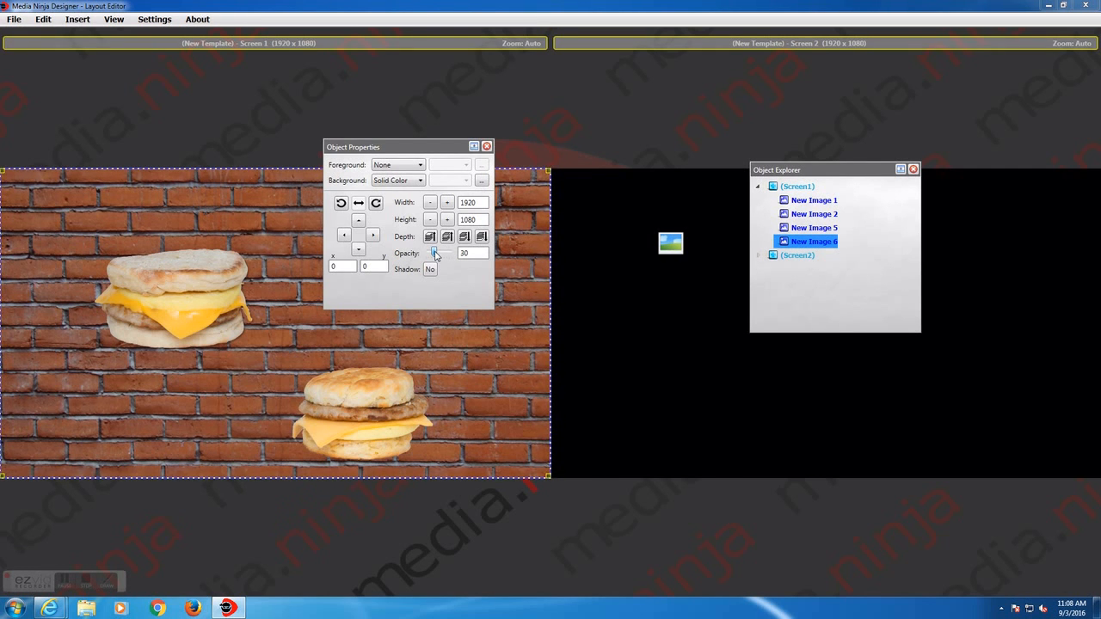
drag(436, 255, 434, 254)
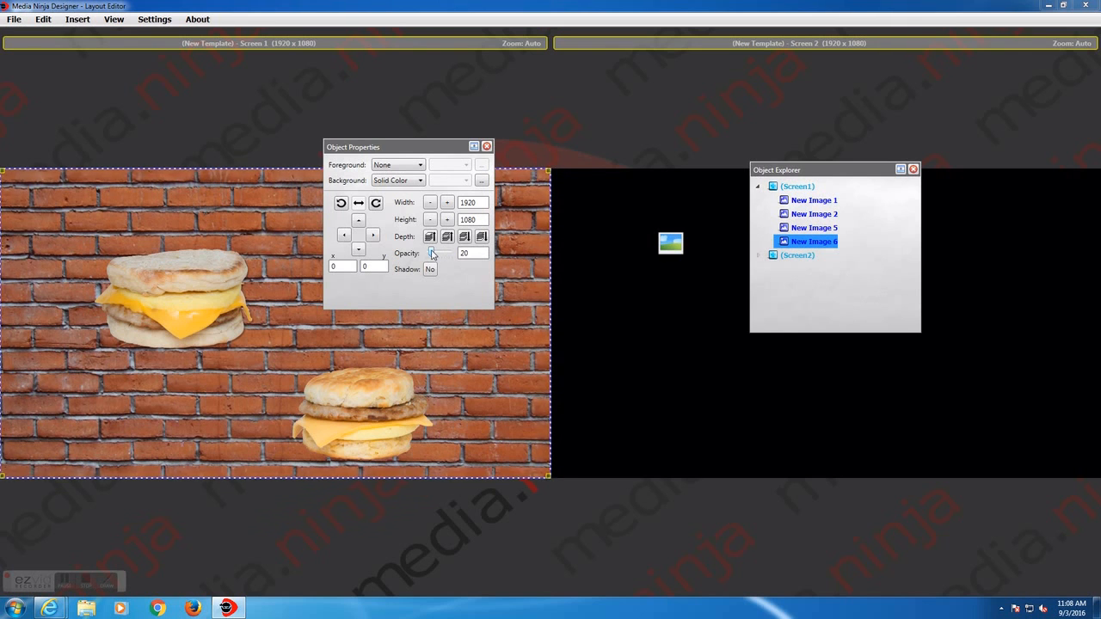
Step: Move the muffin sandwich to about x 310, y 60 and the other sandwich near Screen 1's lower-right corner
click(197, 301)
drag(197, 301, 191, 250)
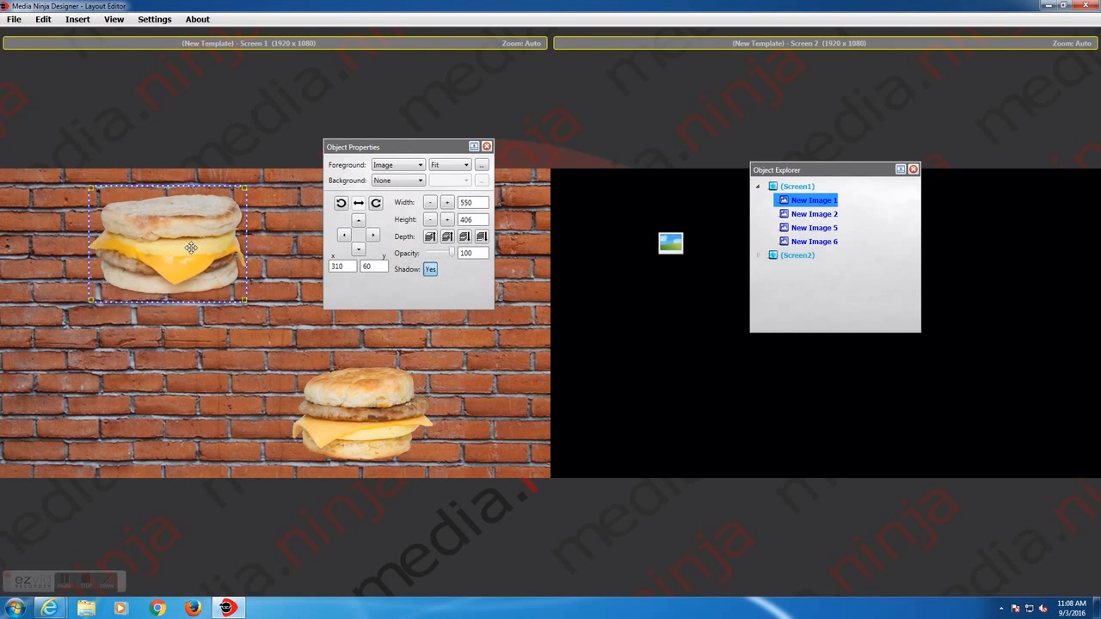
click(368, 407)
drag(369, 411, 236, 380)
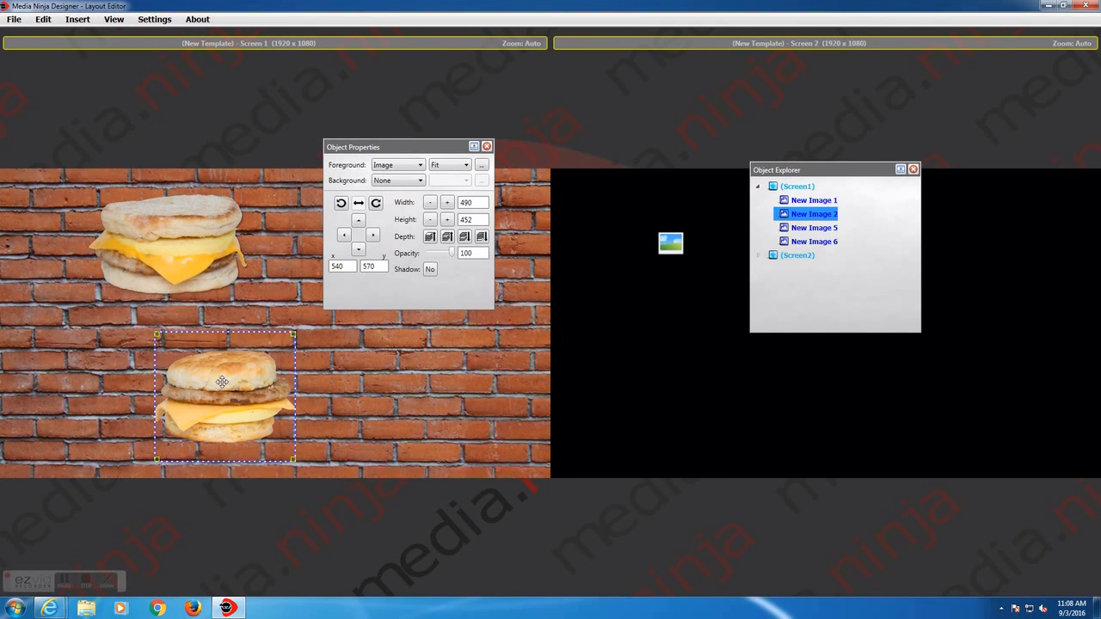
drag(222, 382, 439, 376)
Step: Move the muffin sandwich to about x 1040, y 190 and shift the Object Properties window clear of it
click(187, 233)
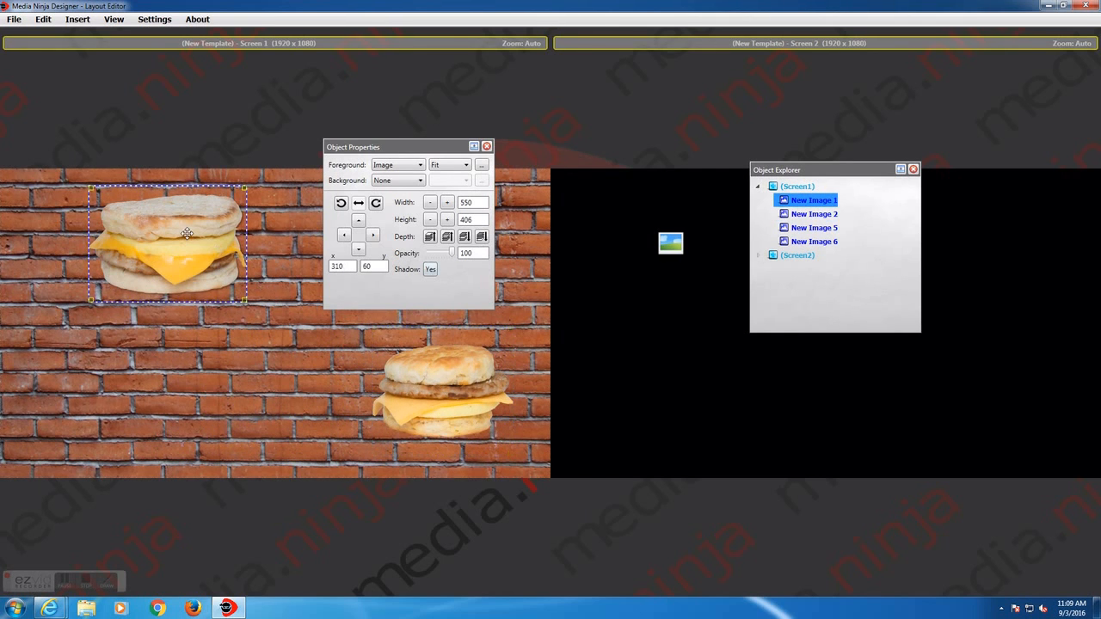
drag(186, 233, 385, 276)
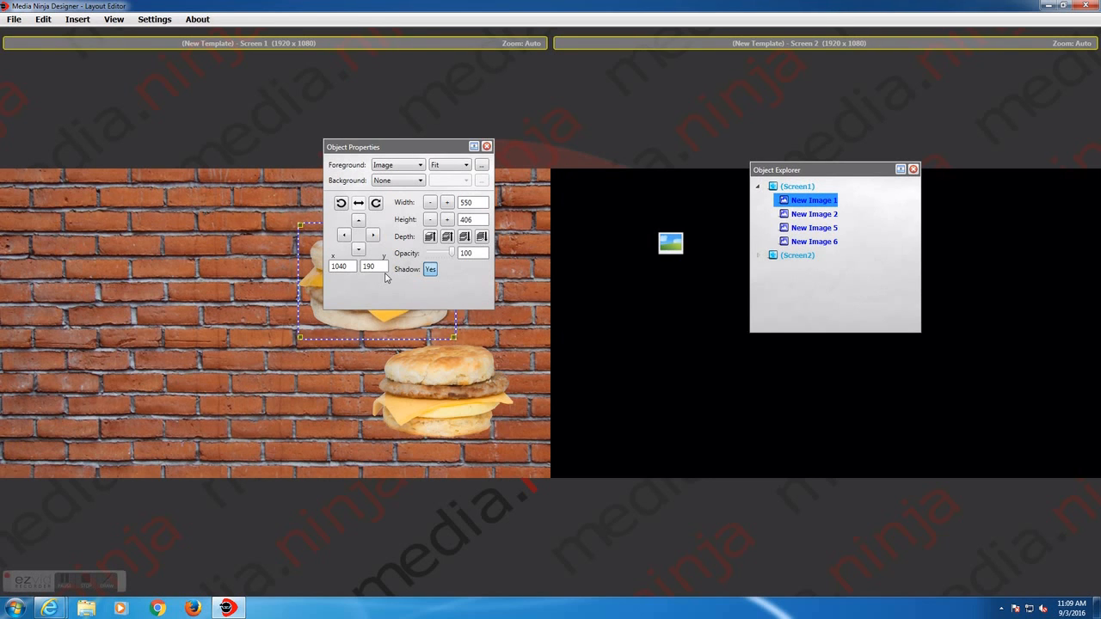
drag(382, 147, 526, 135)
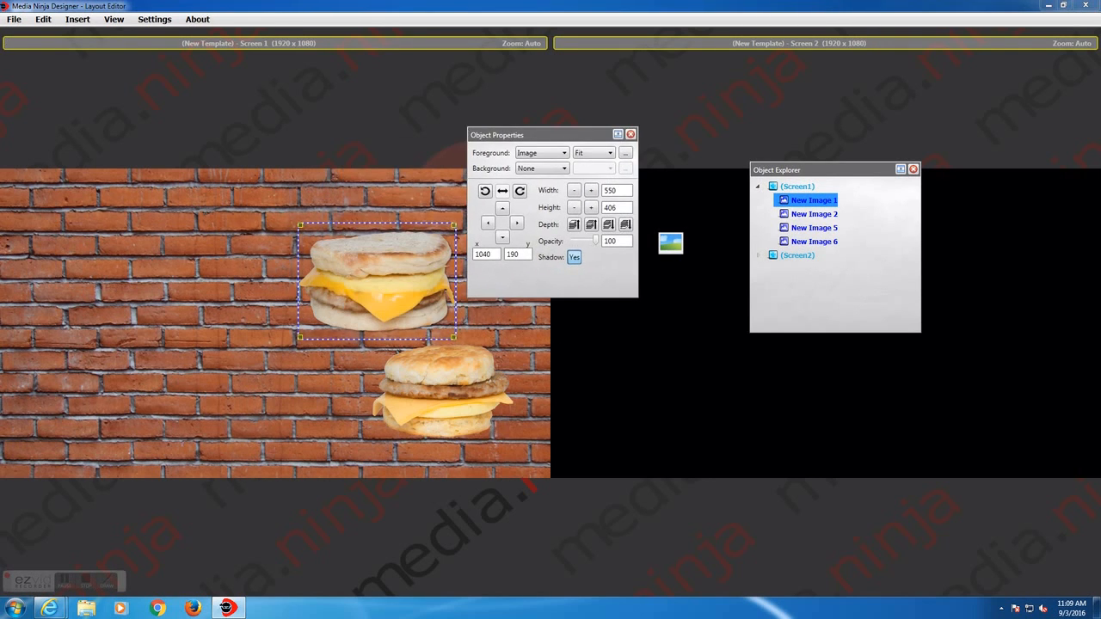
Step: Insert a text object on Screen 1, place it at about x 380, y 310 and size it about 460 by 150
click(78, 19)
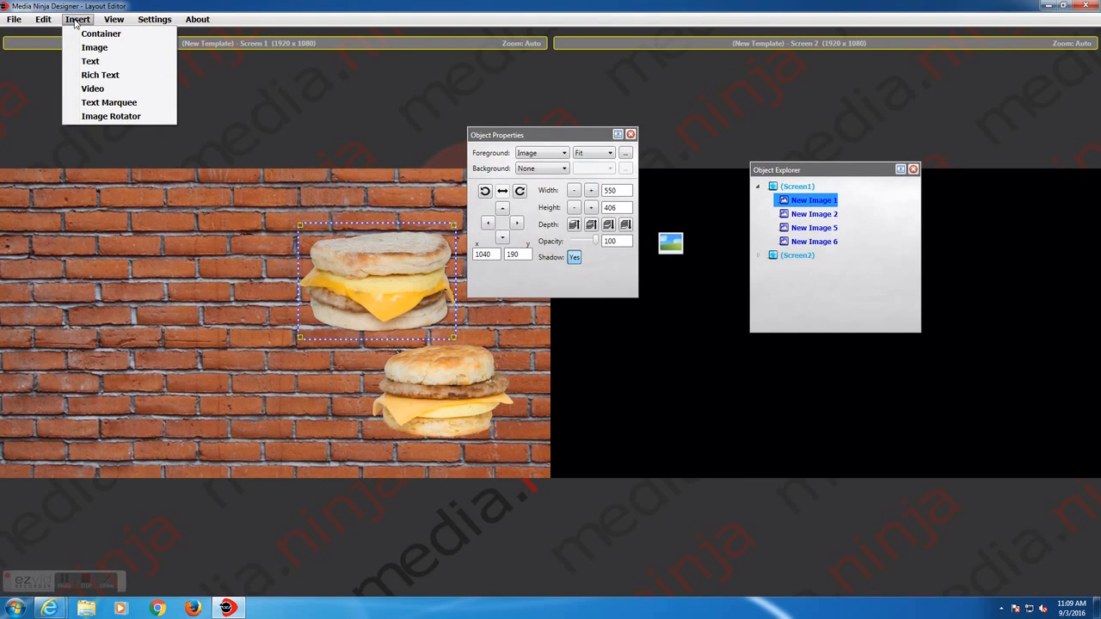
click(95, 62)
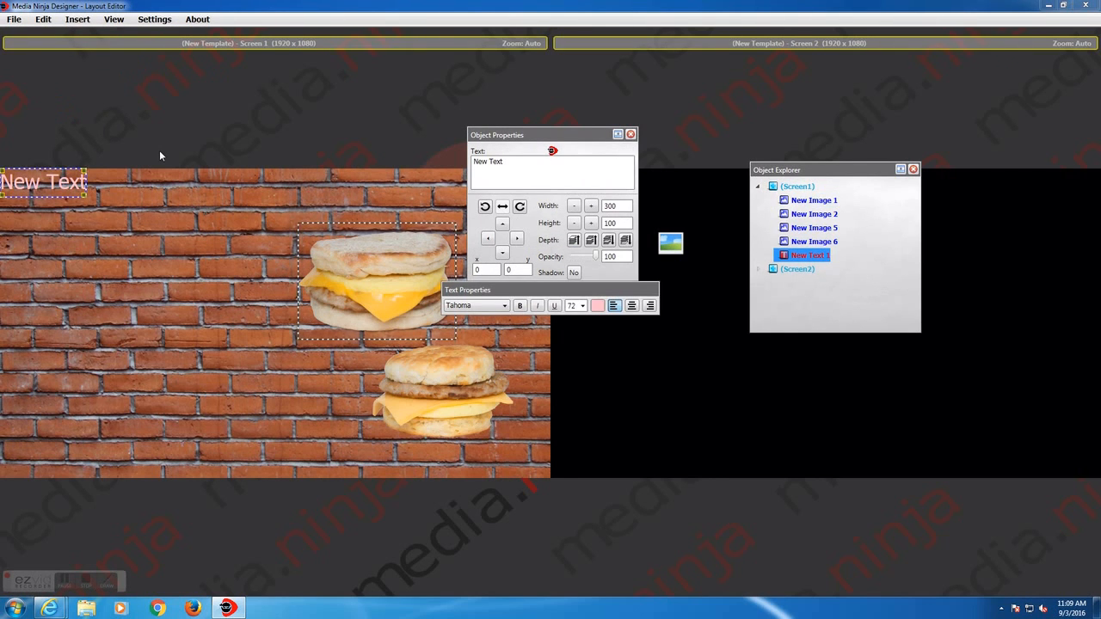
drag(47, 184, 153, 274)
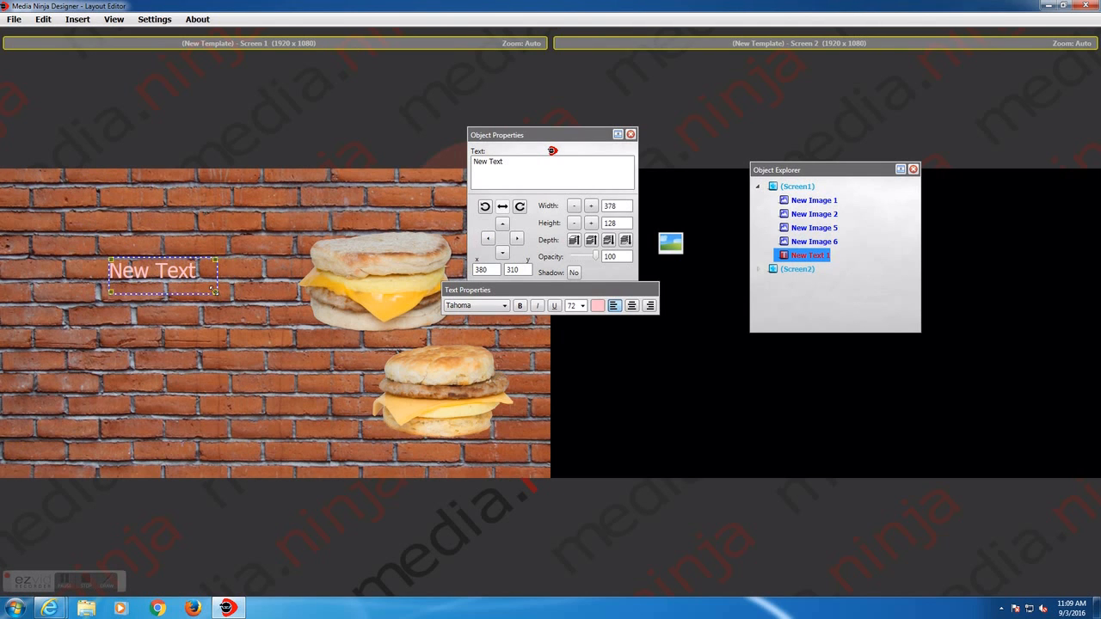
Step: Set the text object's font colour to white
click(597, 305)
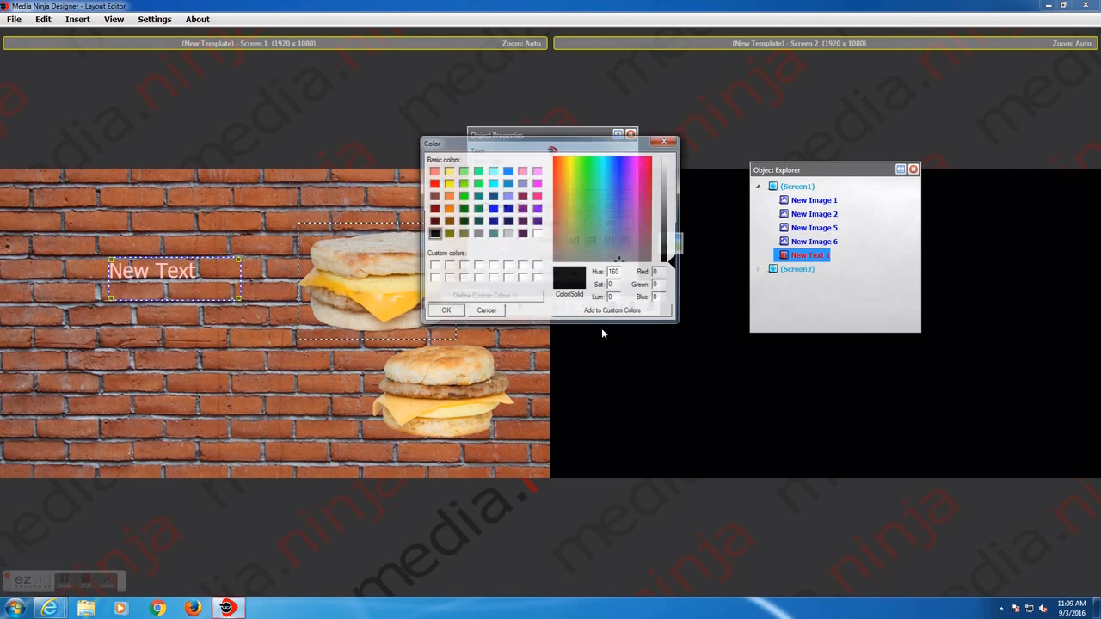
click(503, 275)
click(444, 313)
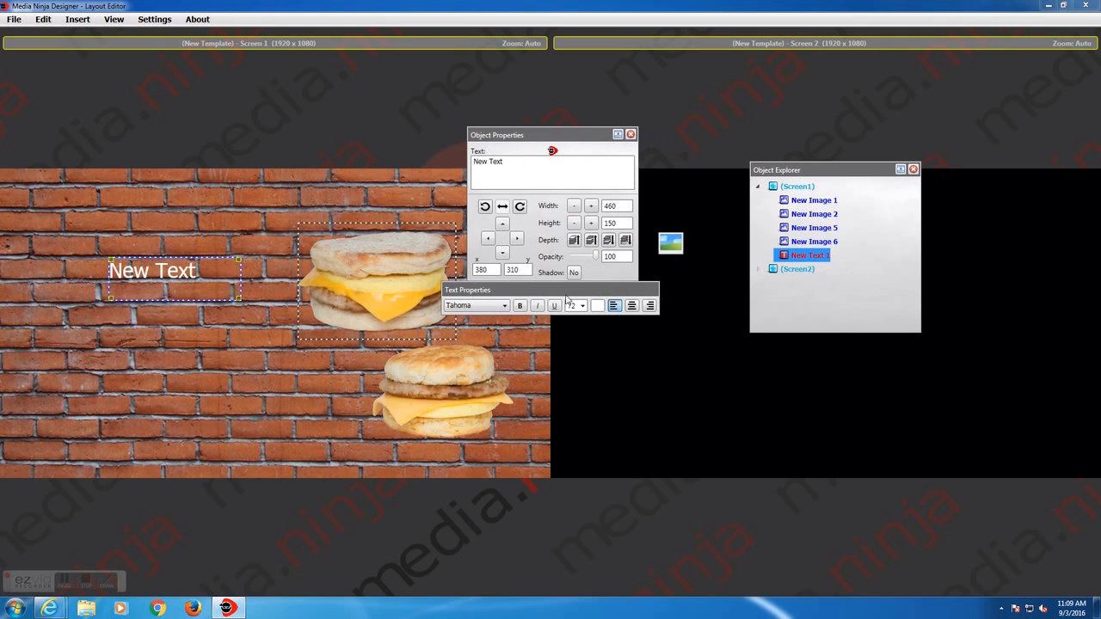
click(599, 306)
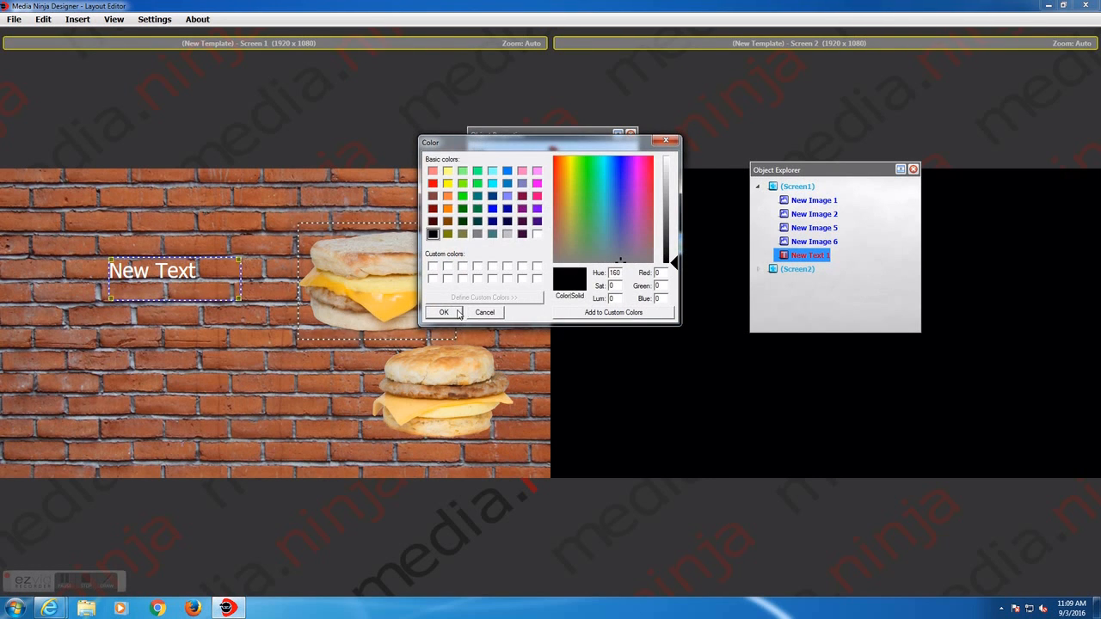
click(487, 312)
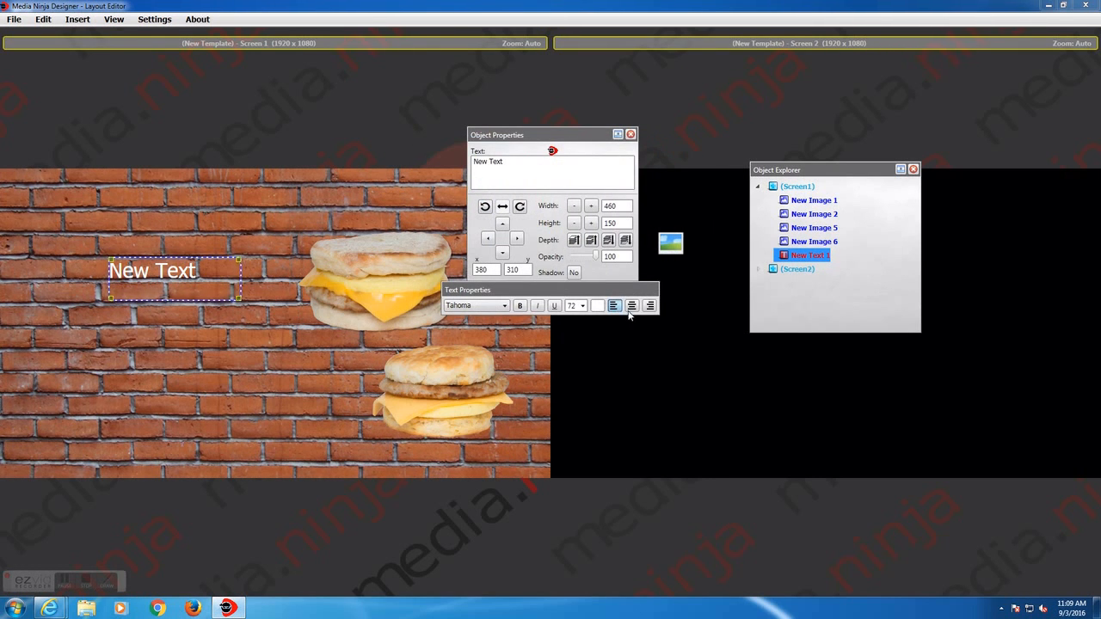
Step: Move the Text Properties window above the text object and replace the placeholder text with "Sandwich"
drag(594, 287, 217, 211)
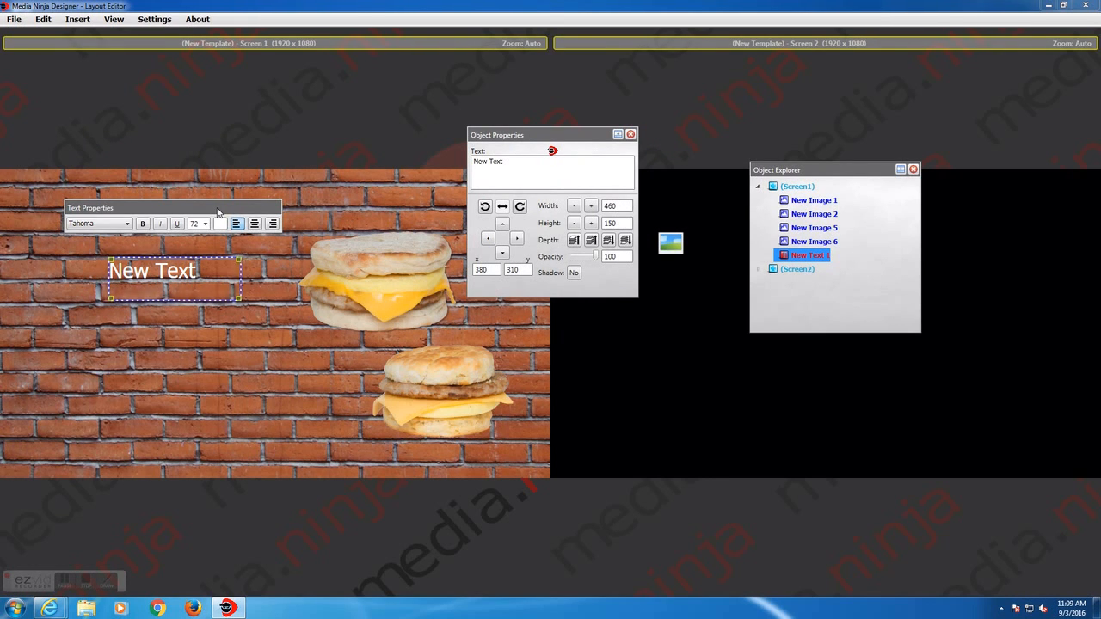
drag(217, 212, 225, 223)
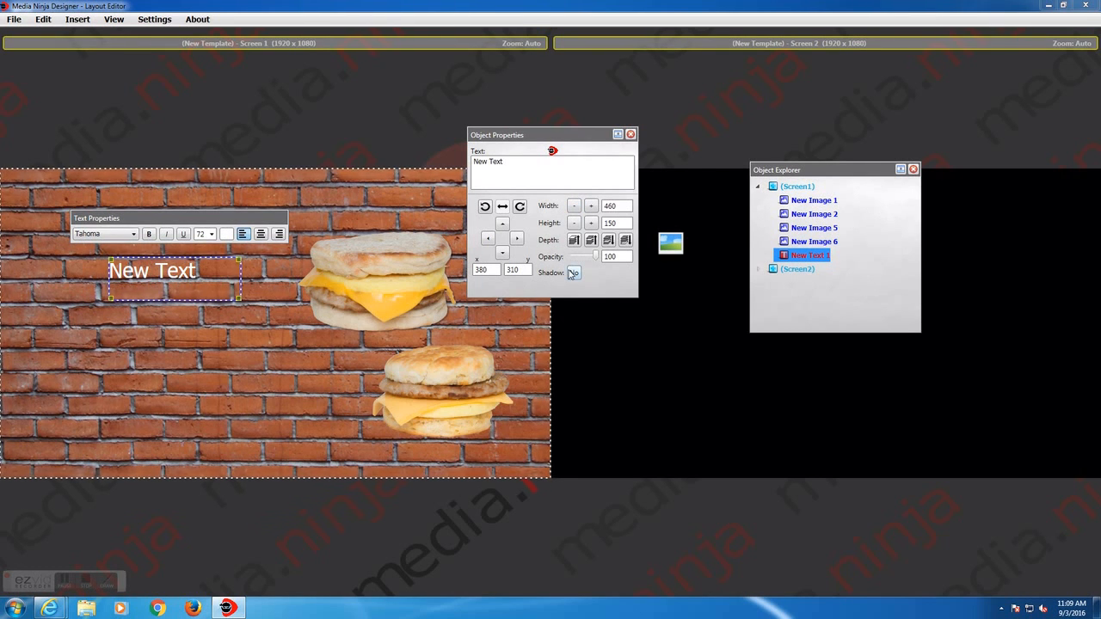
click(520, 164)
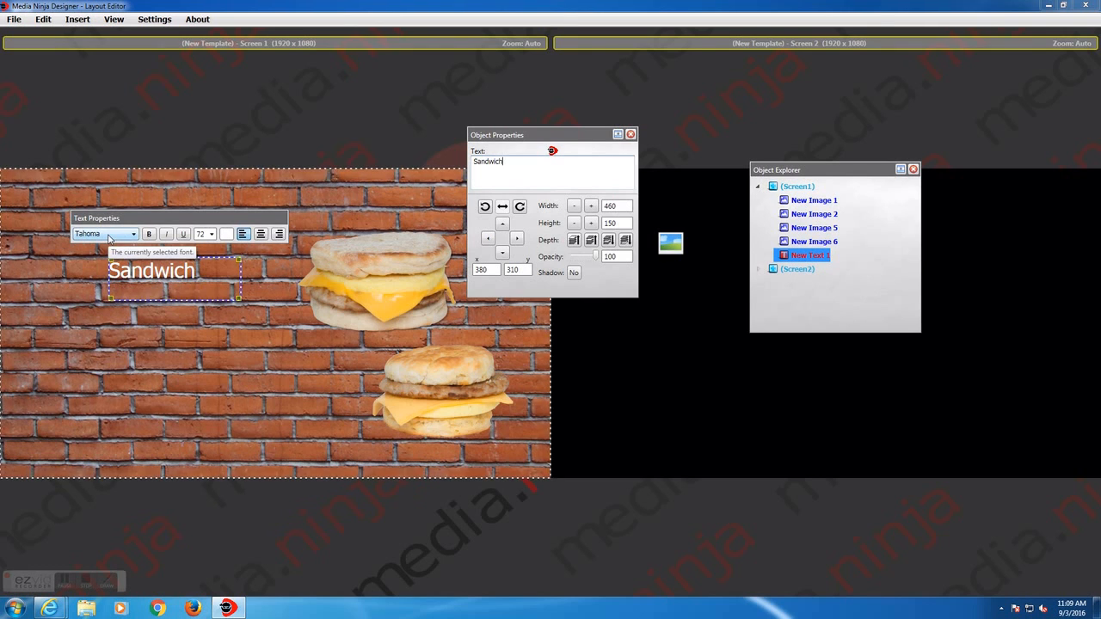
Step: Try other alignments and italics on the Sandwich text, and set it to size 100 in bold
click(279, 235)
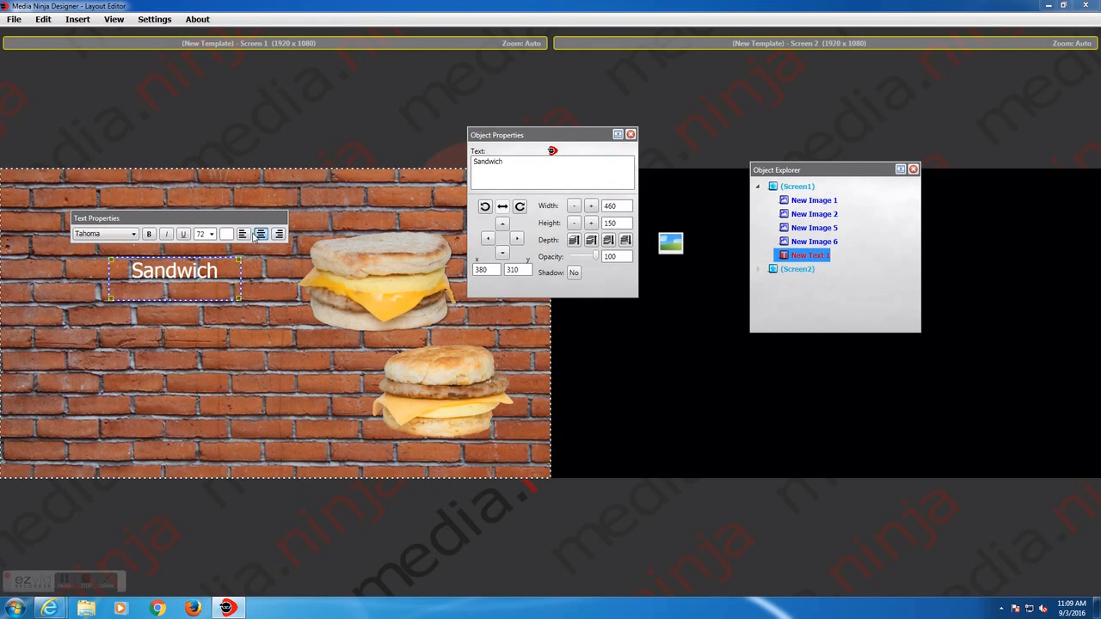
click(212, 235)
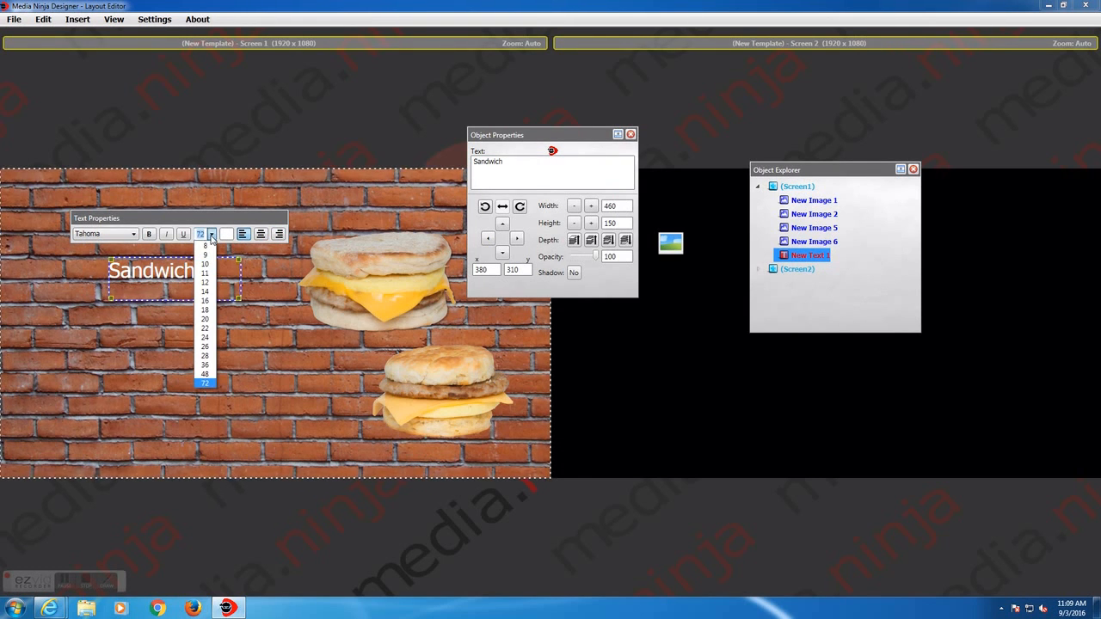
click(205, 365)
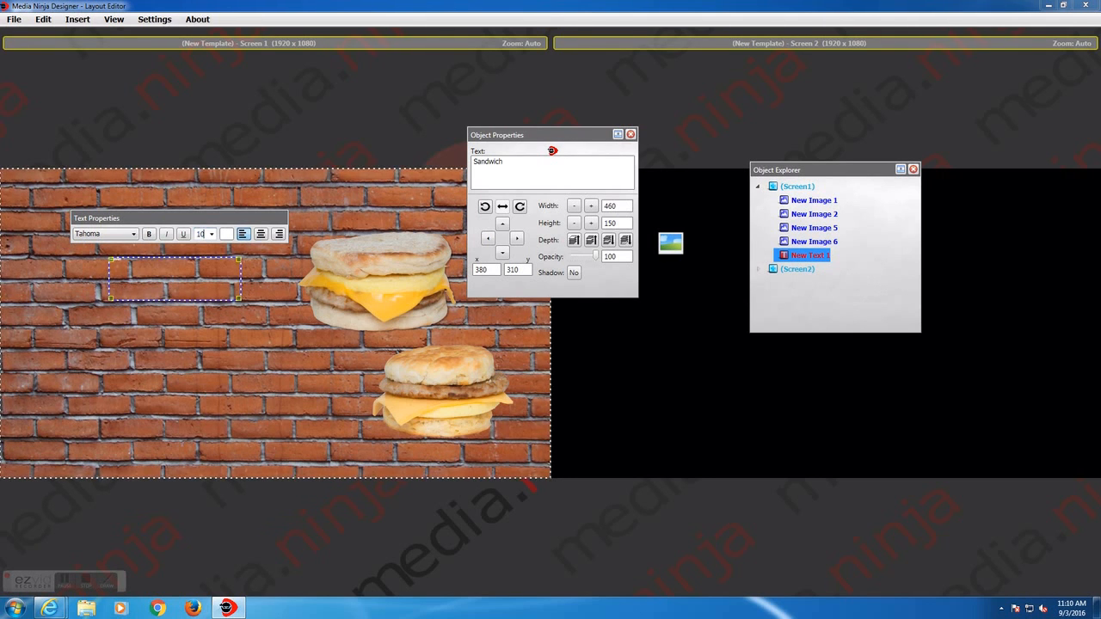
click(168, 235)
click(168, 235)
click(148, 235)
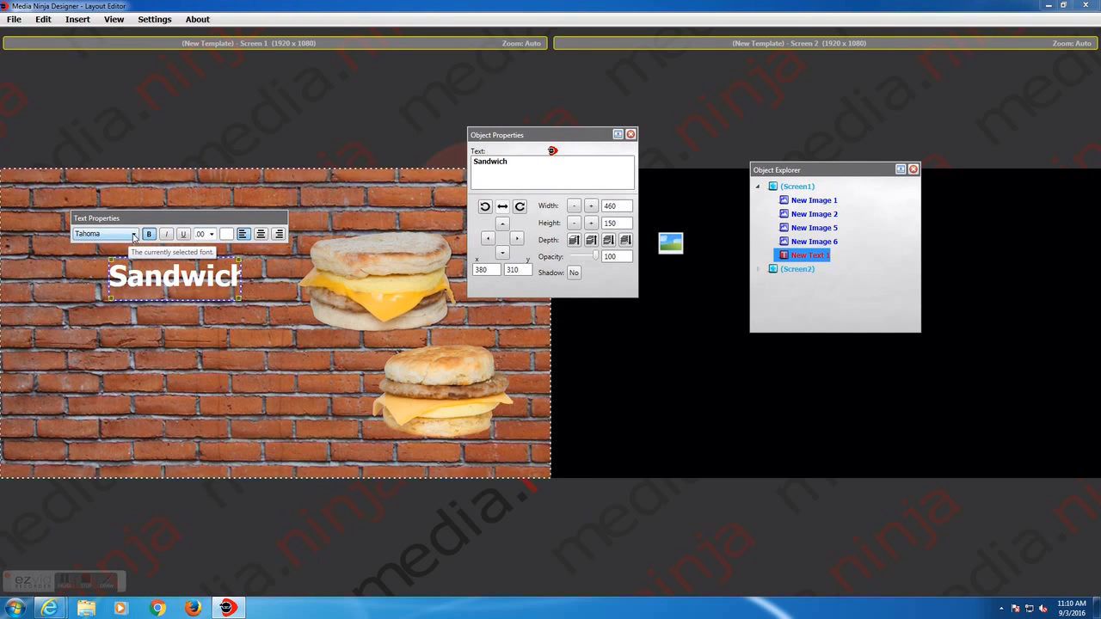
Step: Change the Sandwich text's font to Arial Black and resize its box to about 534 by 120
click(135, 236)
scroll(176, 390, up, 10)
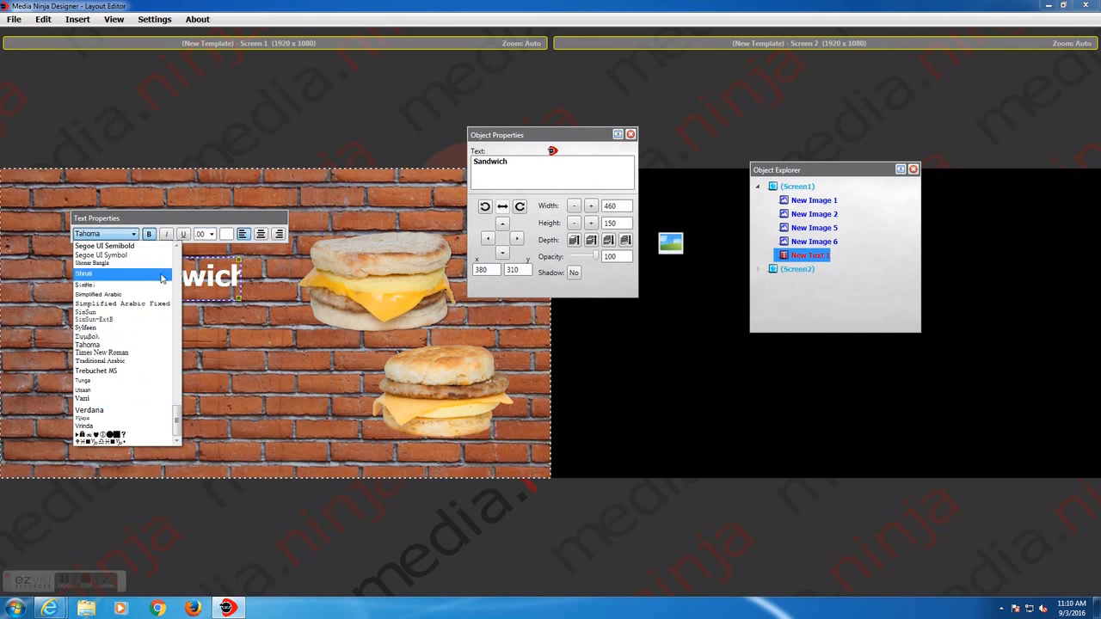
drag(177, 390, 176, 256)
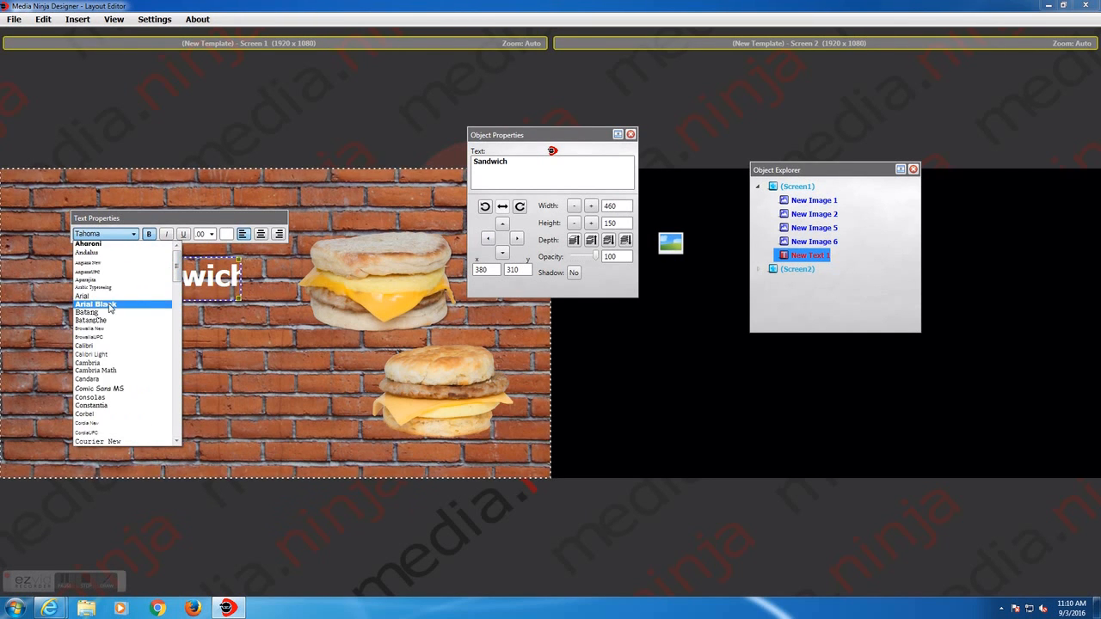
click(96, 305)
drag(241, 301, 324, 348)
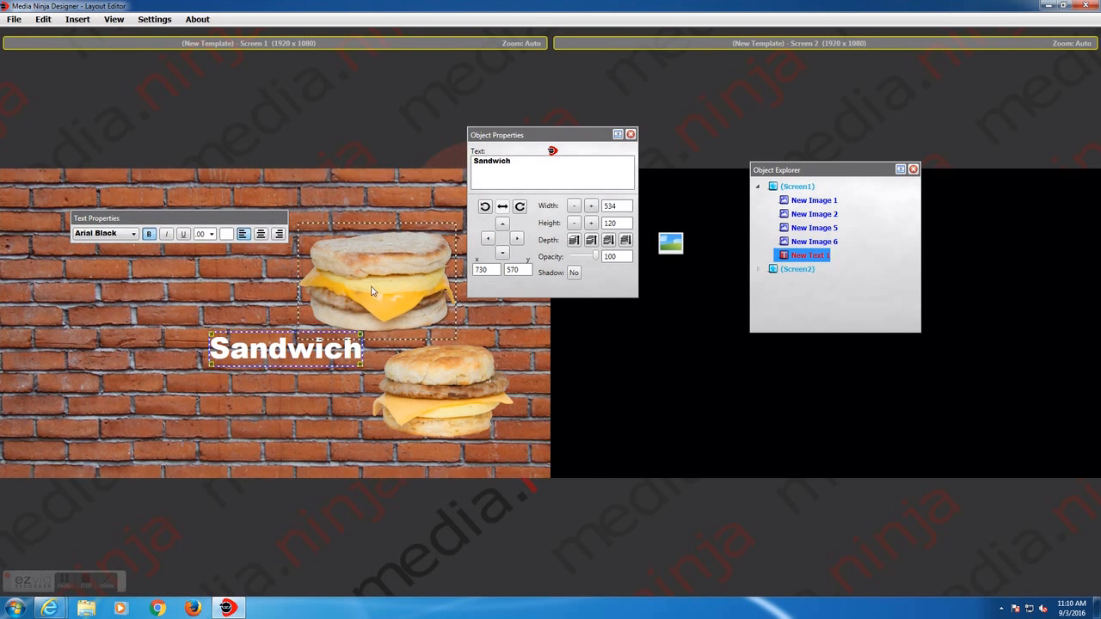
Step: Move the Sandwich text to about x 560, y 510 and lower its opacity to 40
drag(255, 352, 205, 336)
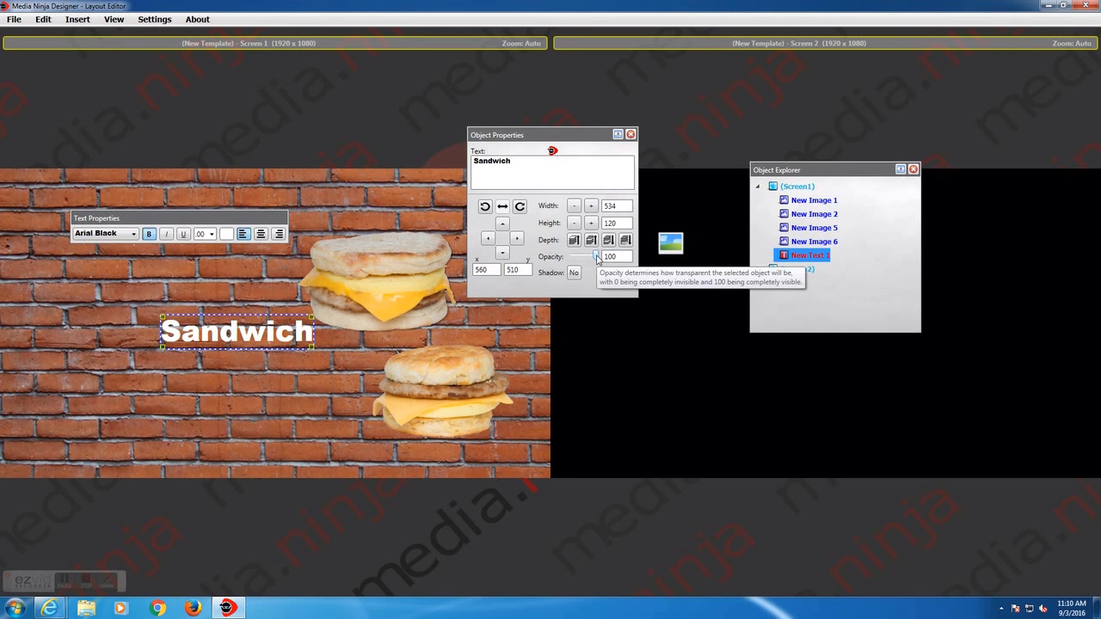
drag(597, 258, 582, 260)
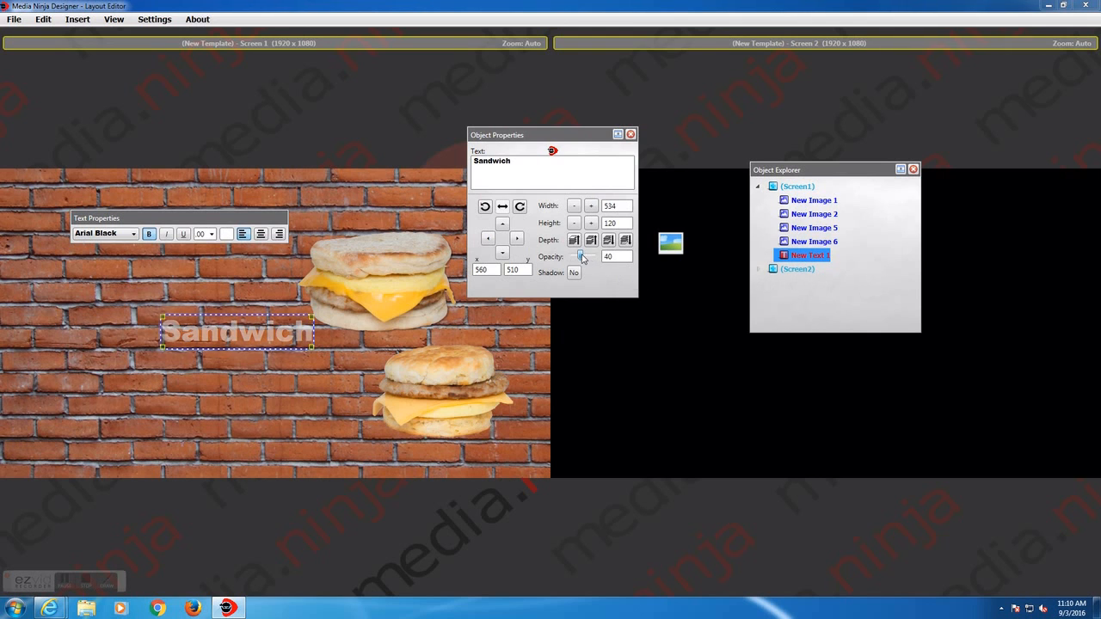
Step: Rotate the Sandwich text about 20 degrees clockwise and move it to about x 920, y 530
click(520, 207)
click(520, 207)
click(520, 207)
click(519, 208)
drag(251, 332, 354, 338)
Step: Colour the Sandwich text blue and raise its opacity to 60
click(552, 151)
click(494, 212)
click(444, 312)
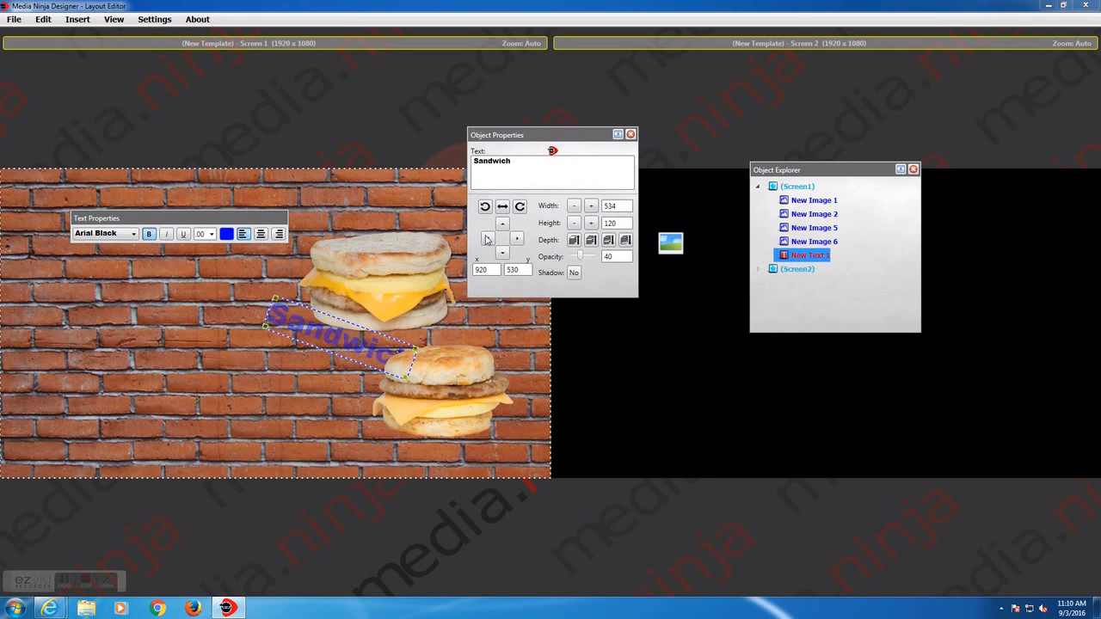
drag(581, 256, 589, 258)
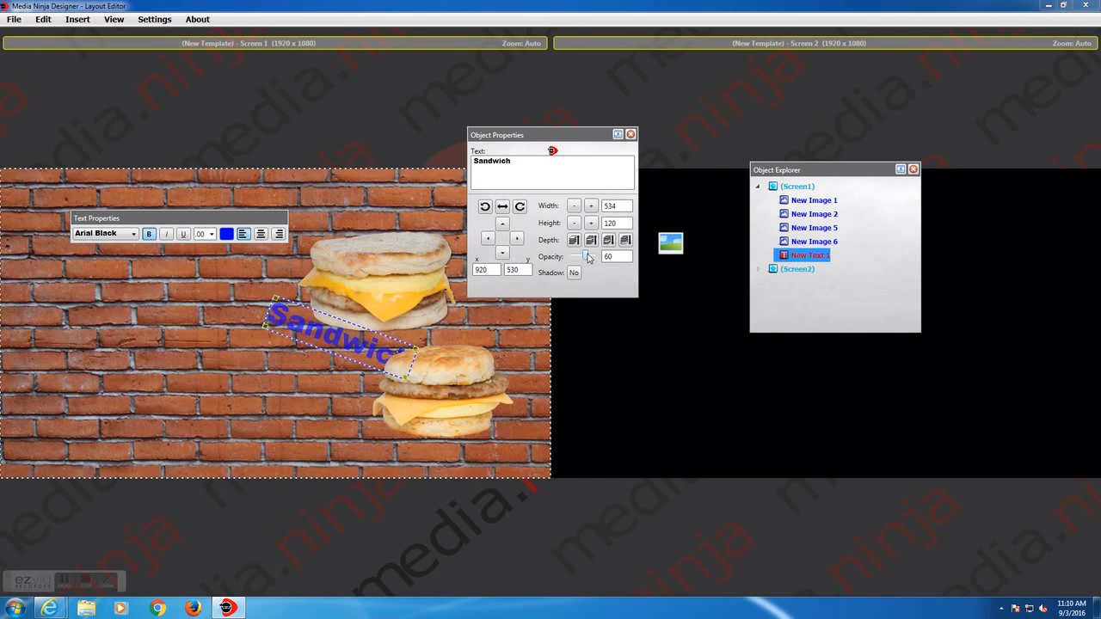
Step: Move the lower sandwich image to the lower-left area of Screen 1
click(481, 382)
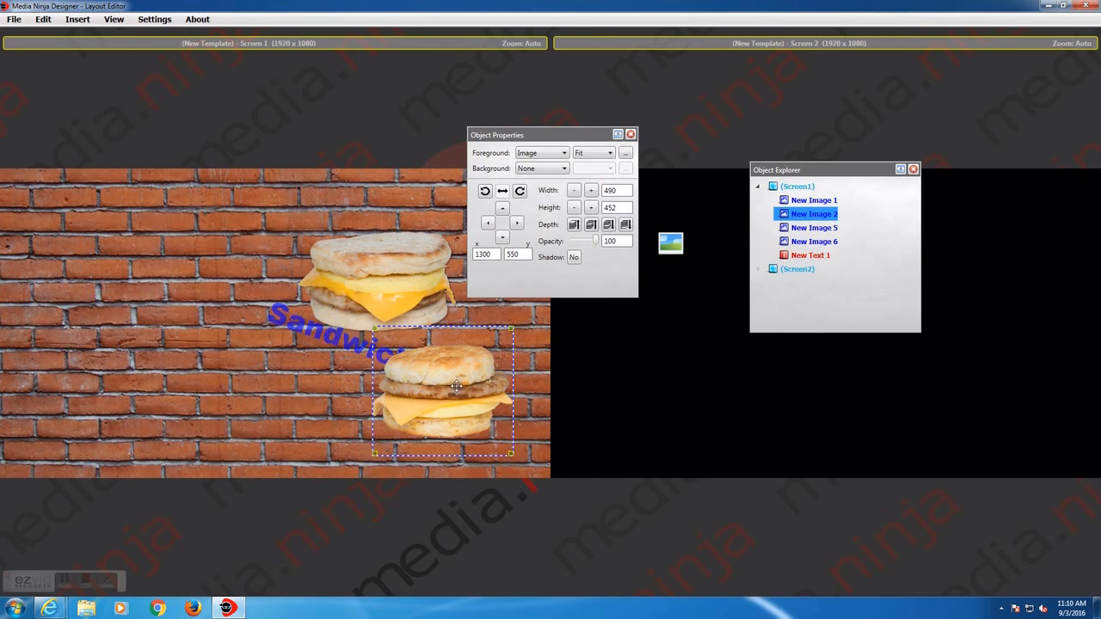
drag(482, 381, 161, 355)
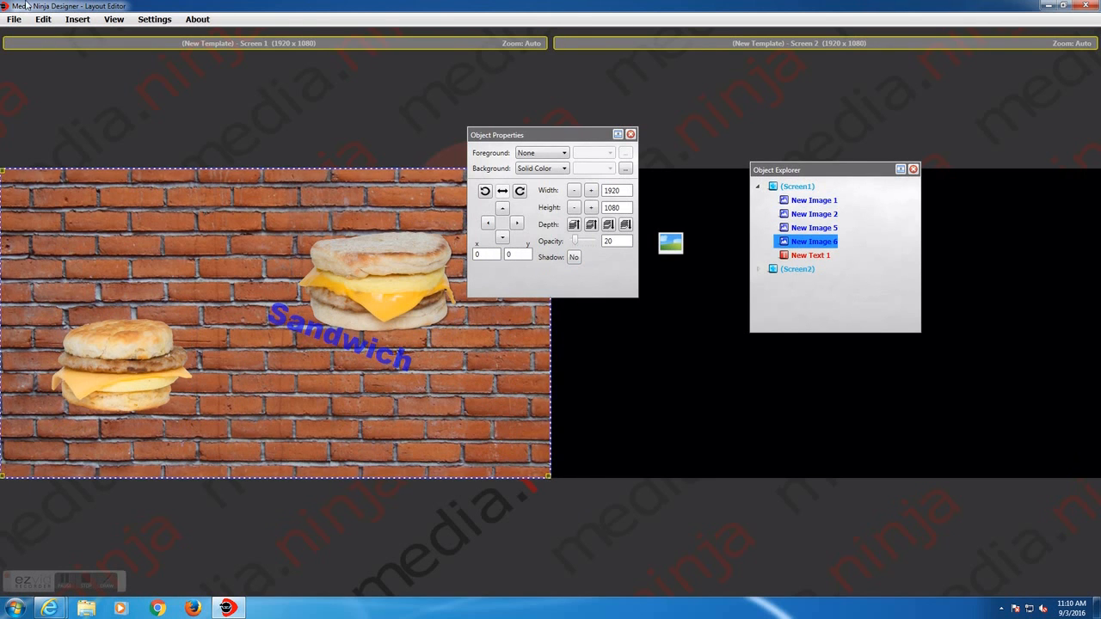
Step: Insert a rich text box on Screen 1 at about x 240, y 80 and resize it to about 532 by 382
click(45, 20)
mouse_move(72, 24)
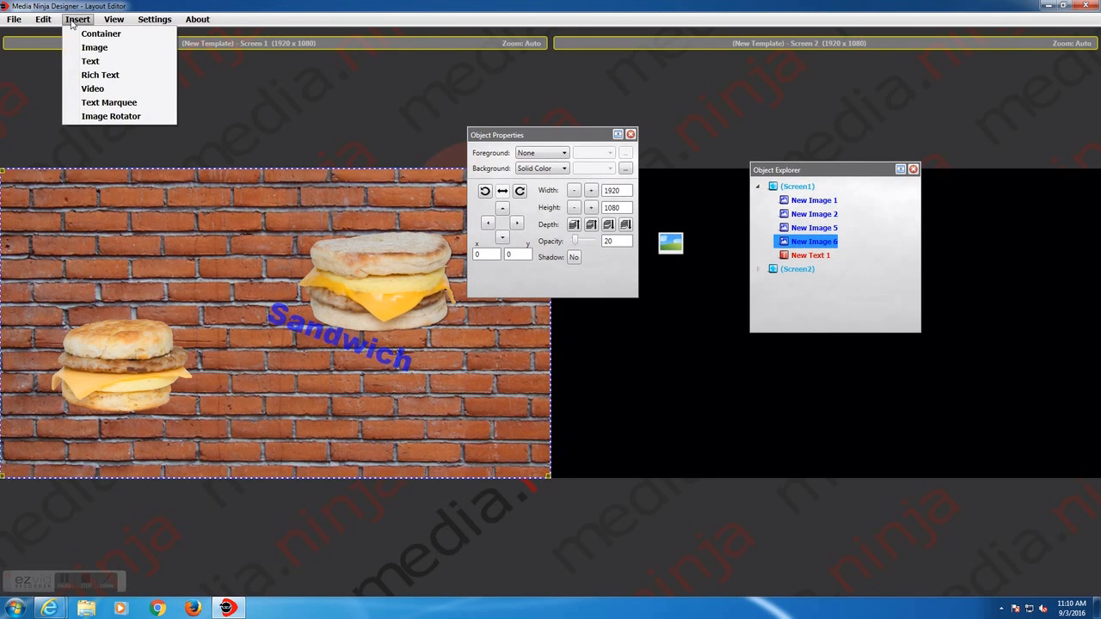
click(90, 76)
drag(86, 195, 256, 307)
drag(162, 232, 117, 209)
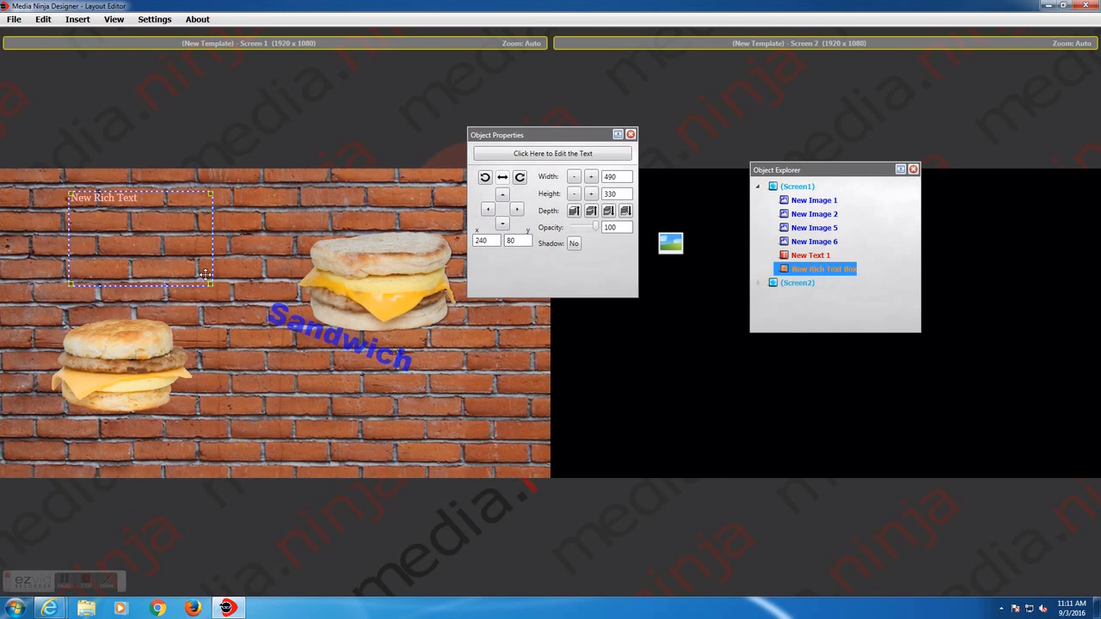
drag(212, 284, 223, 299)
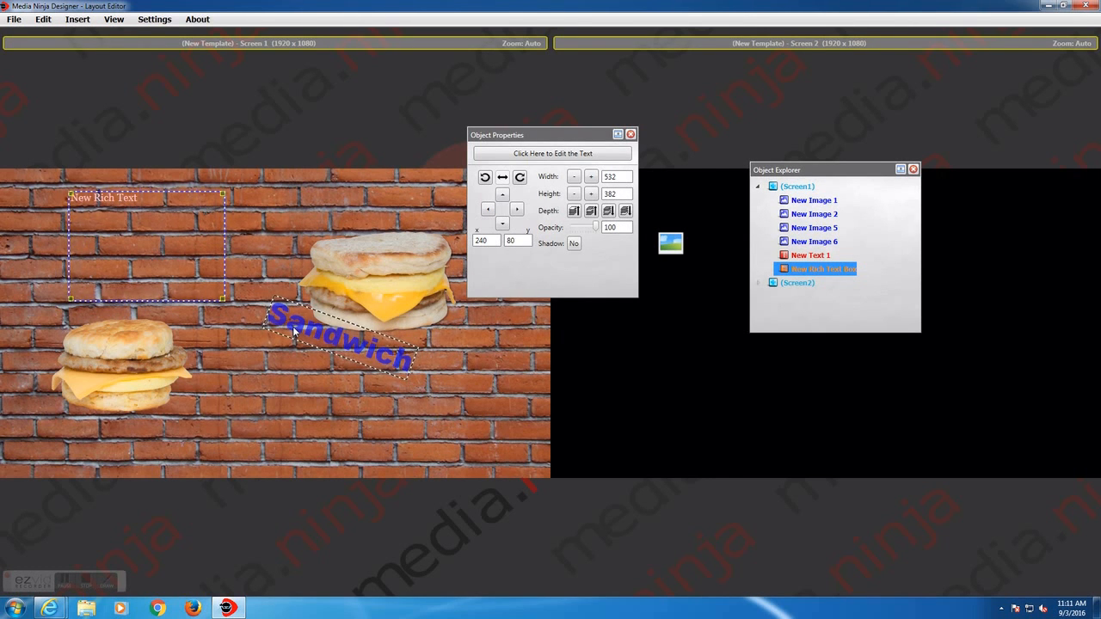
Step: Move the rich text box to about x 250, y 80, and try rotating it clockwise and back
drag(135, 229, 121, 227)
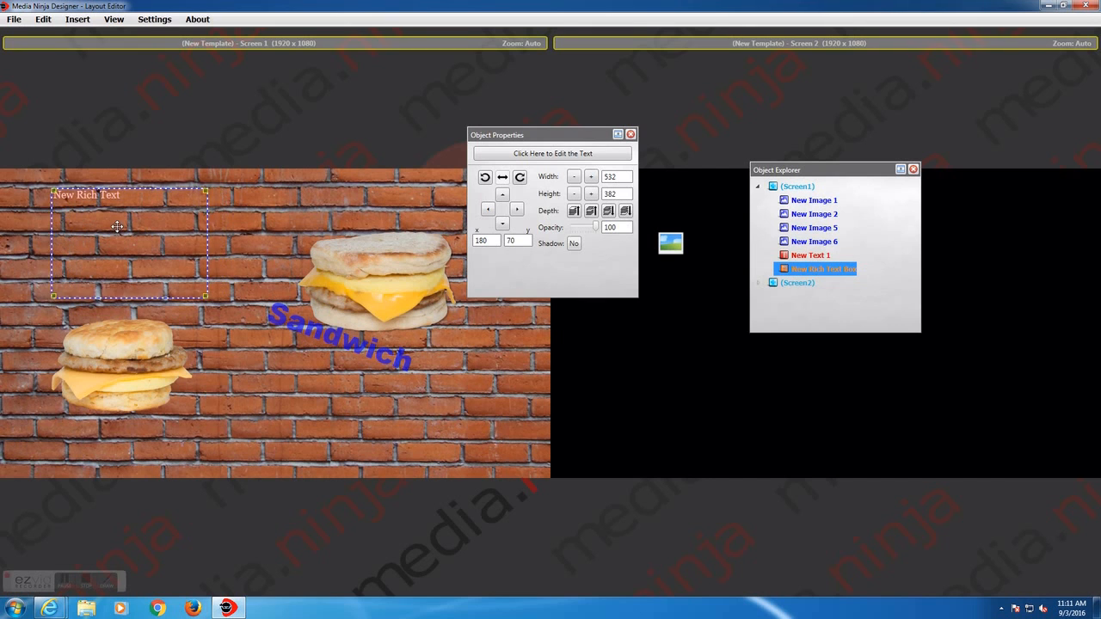
drag(186, 240, 206, 243)
click(520, 179)
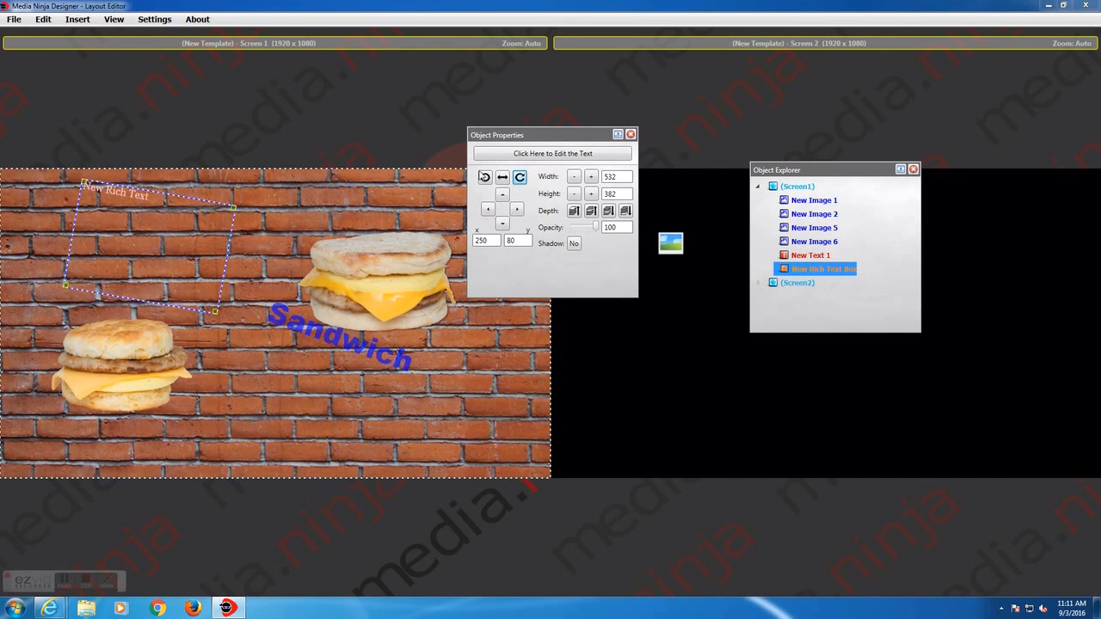
click(485, 176)
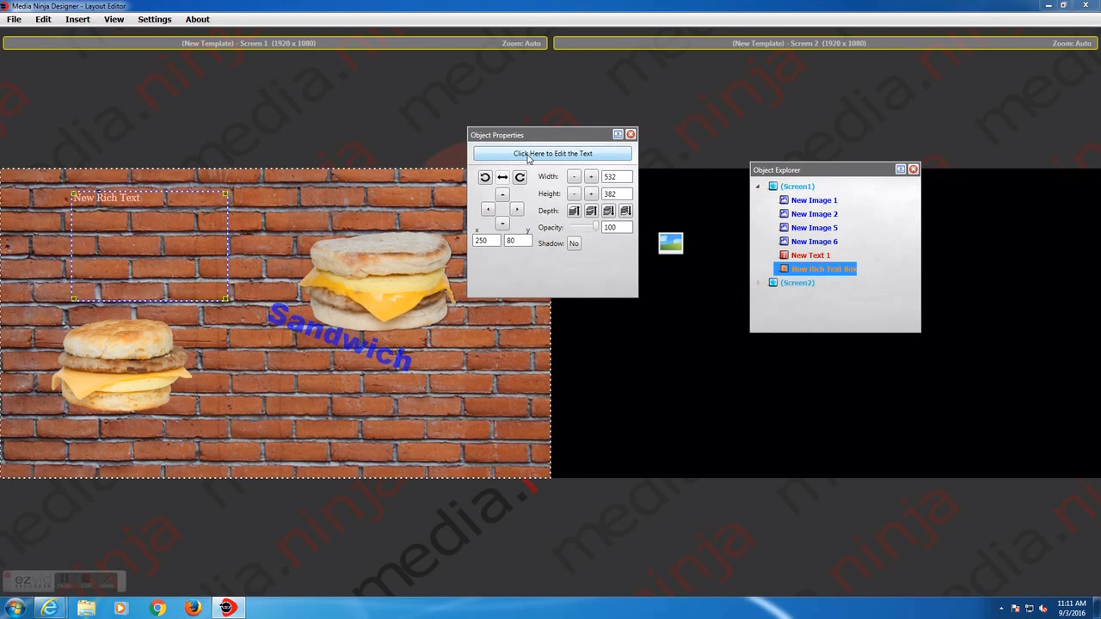
Step: Open the rich text for editing and replace its placeholder with the lines "Sandwich one", "Sandwich two" and "Sandwich three"
click(529, 155)
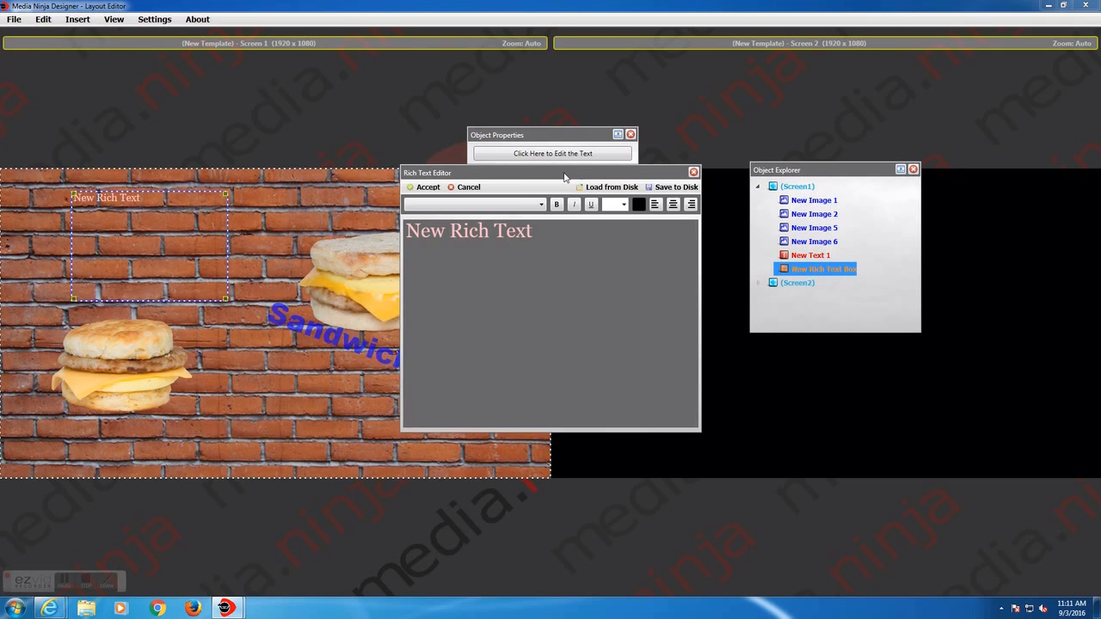
drag(564, 177, 430, 167)
drag(406, 220, 243, 218)
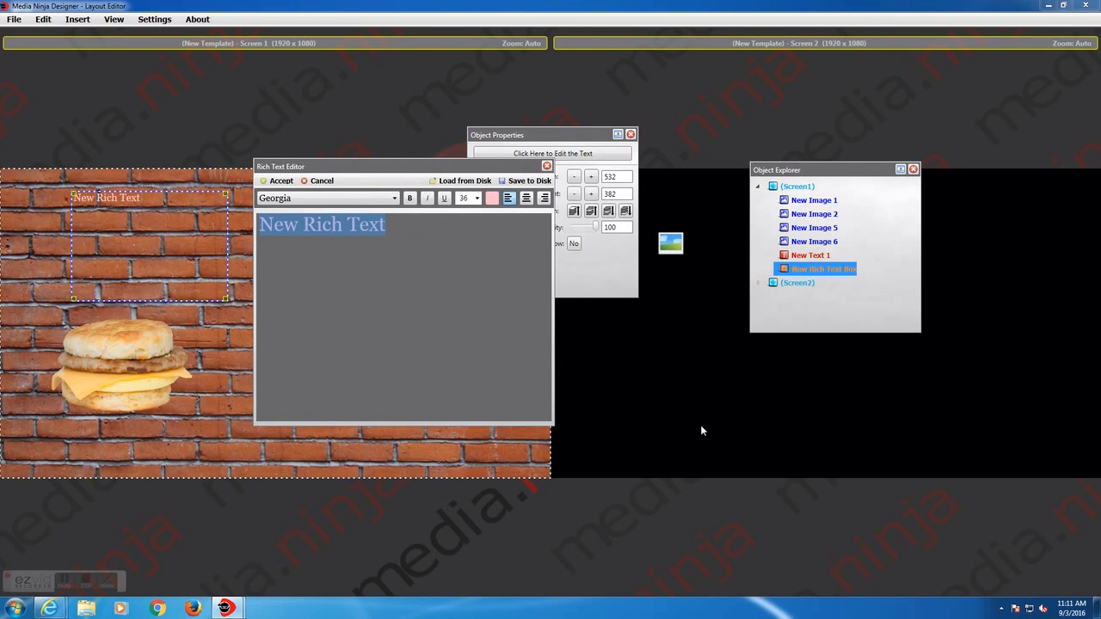
text(S)
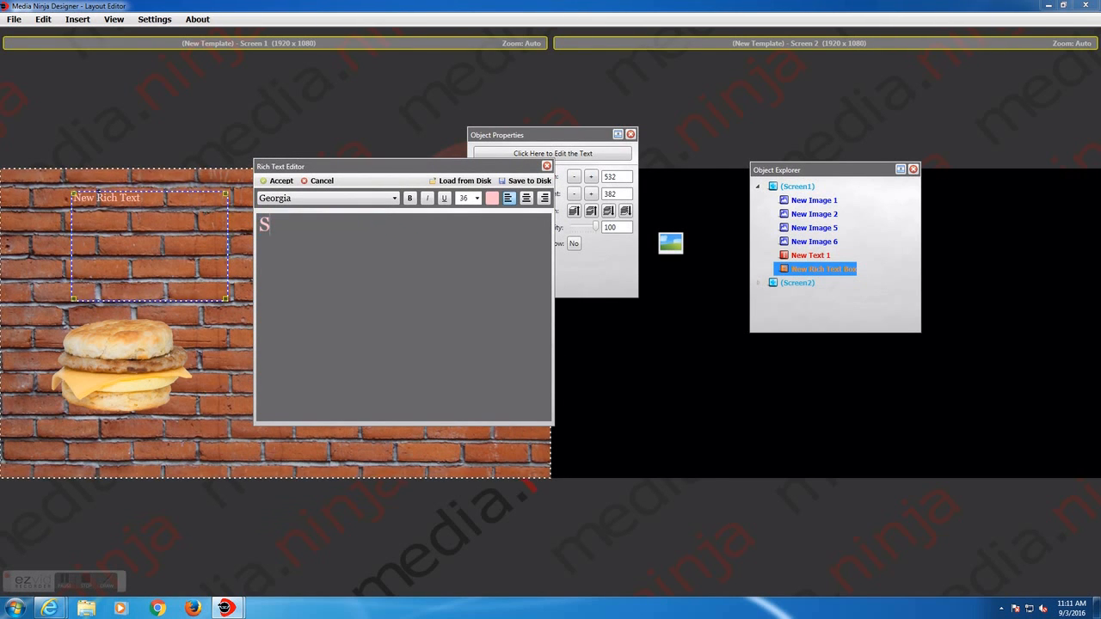
text(andwich )
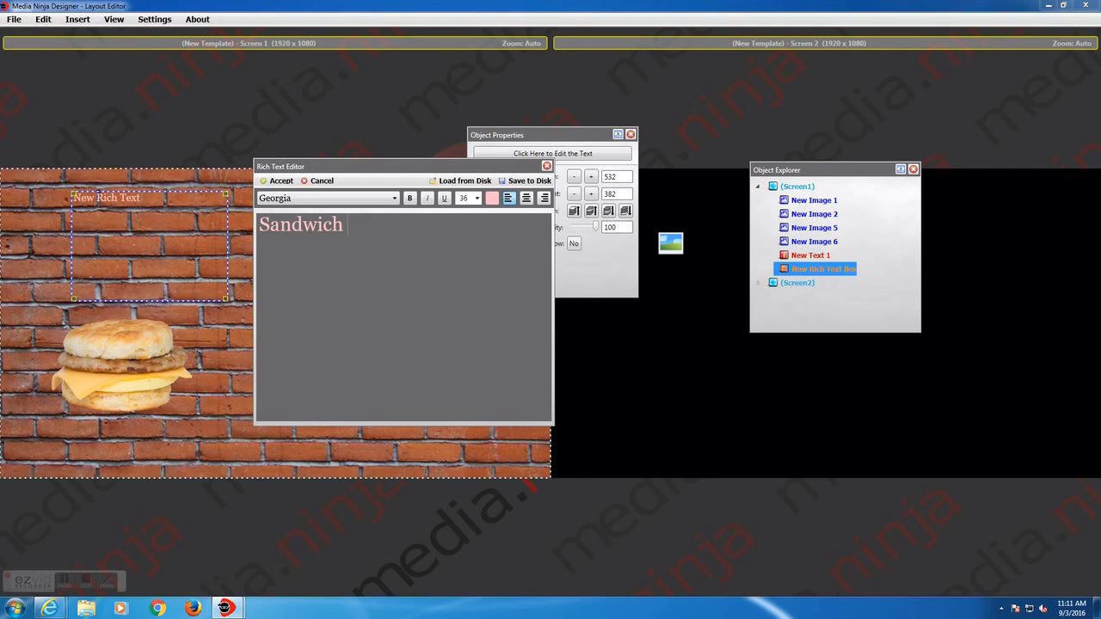
text(one)
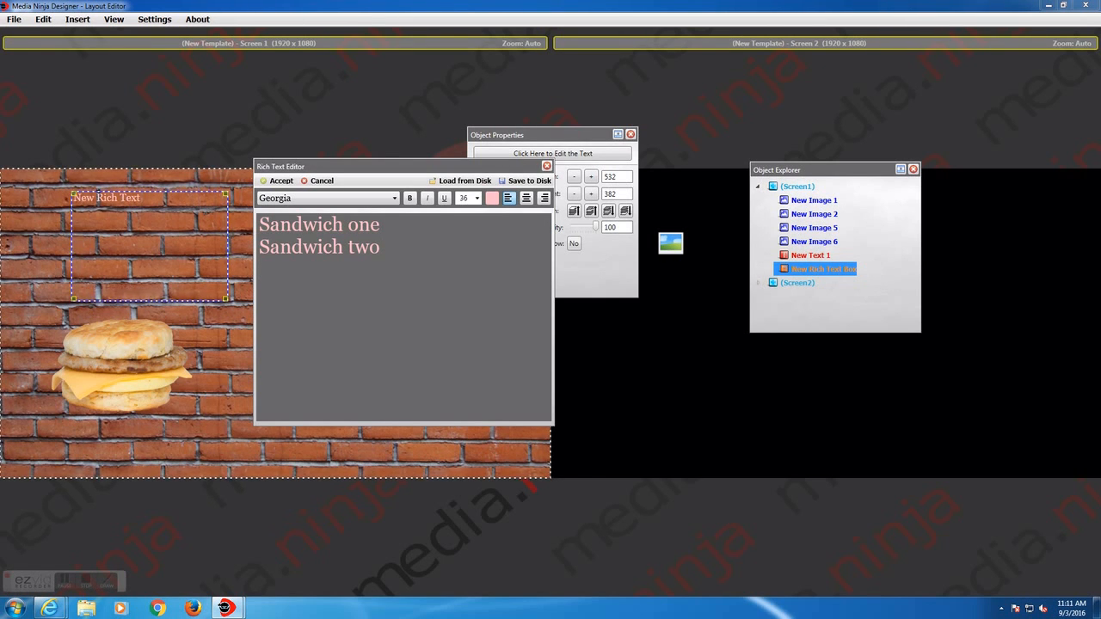
text(ndwich three)
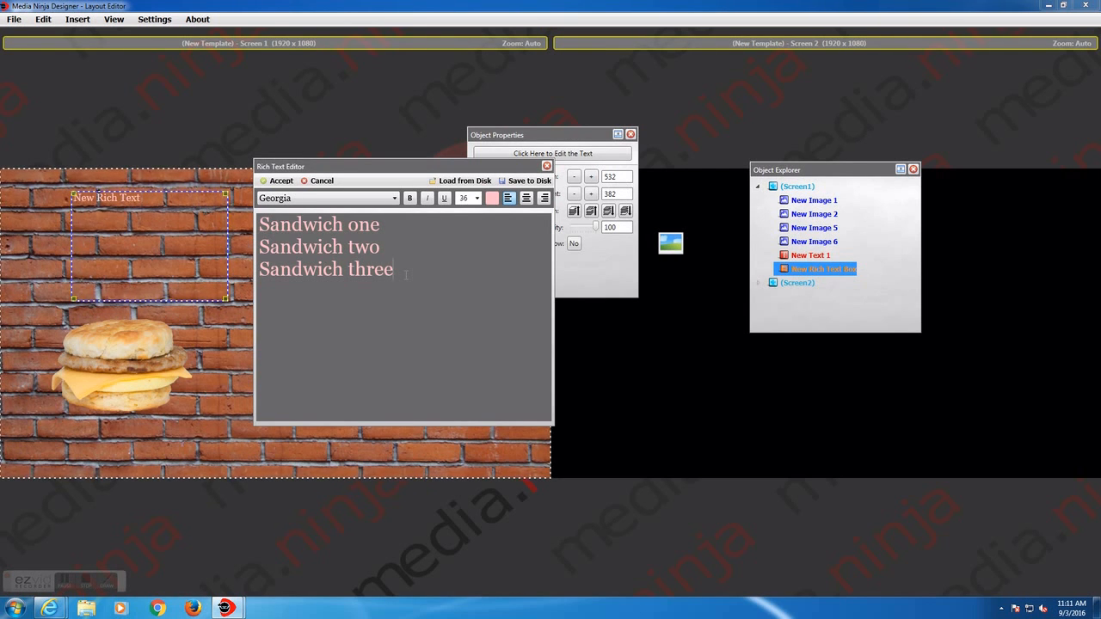
Step: Set the font of the "Sandwich one" line to Impact
drag(259, 223, 380, 224)
click(394, 198)
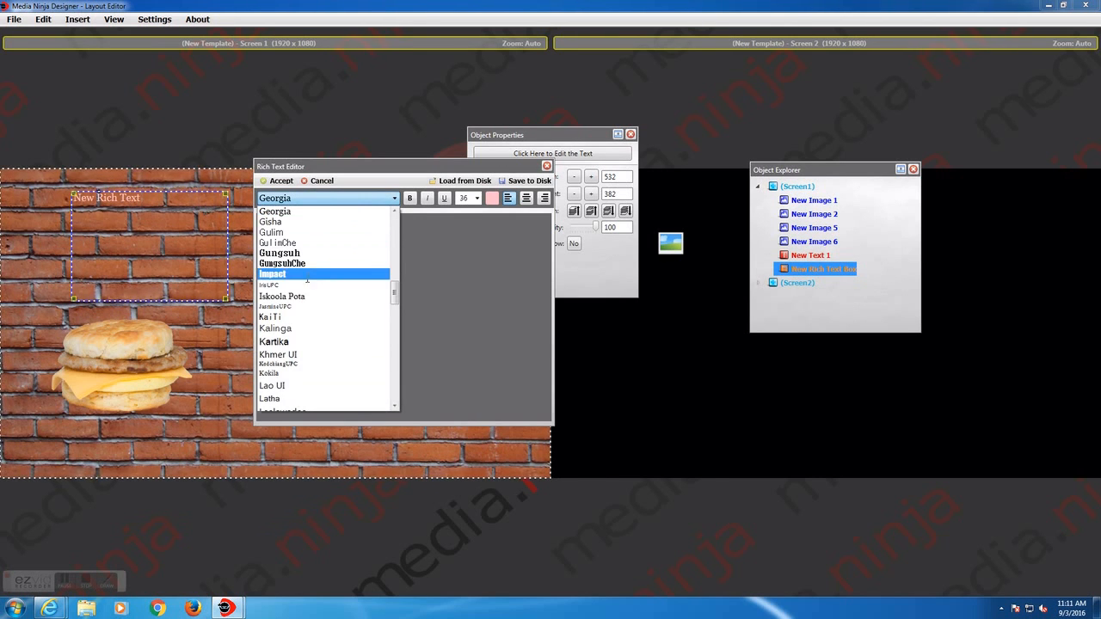
click(307, 274)
Step: Colour the "Sandwich two" line red (255, 0, 0)
drag(380, 248, 259, 249)
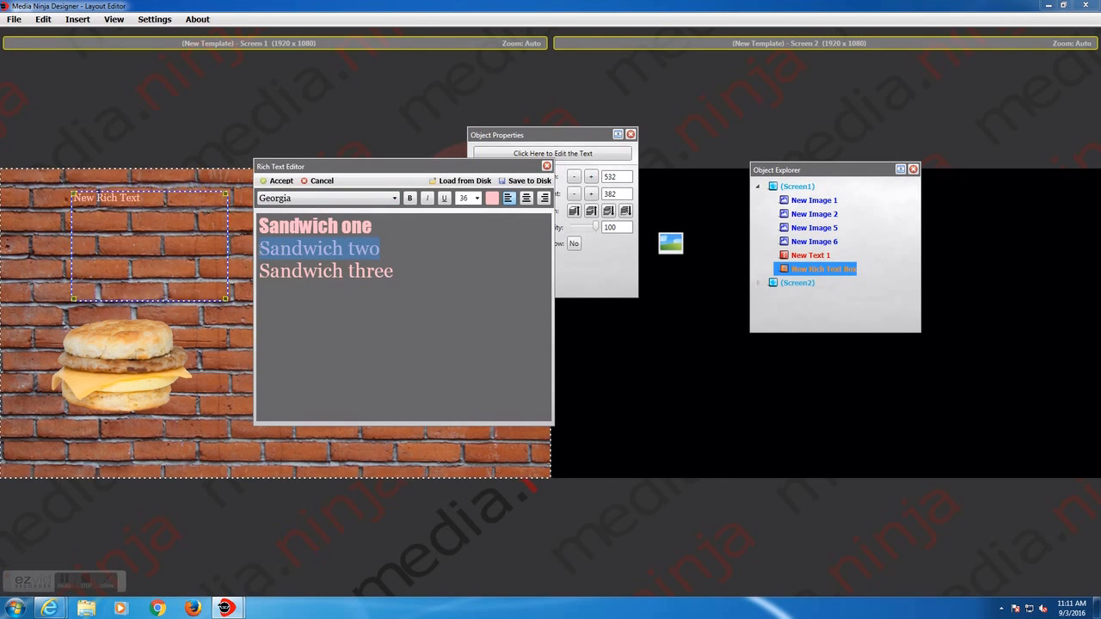
click(492, 199)
click(433, 183)
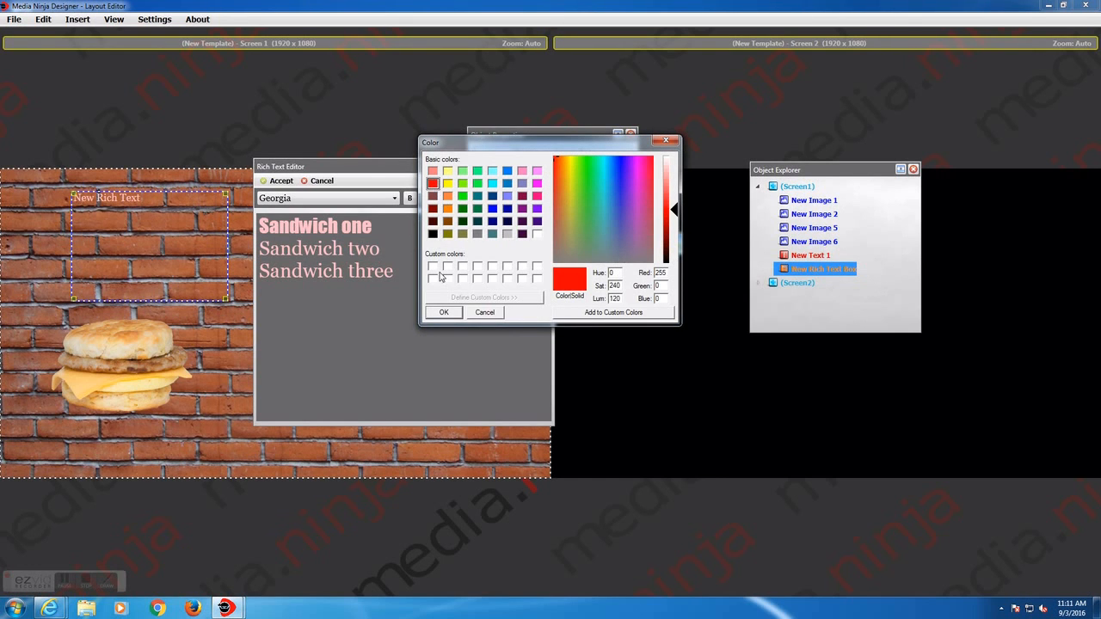
click(443, 313)
Step: Colour the letters "th" of the word "three" in the third line red
click(425, 273)
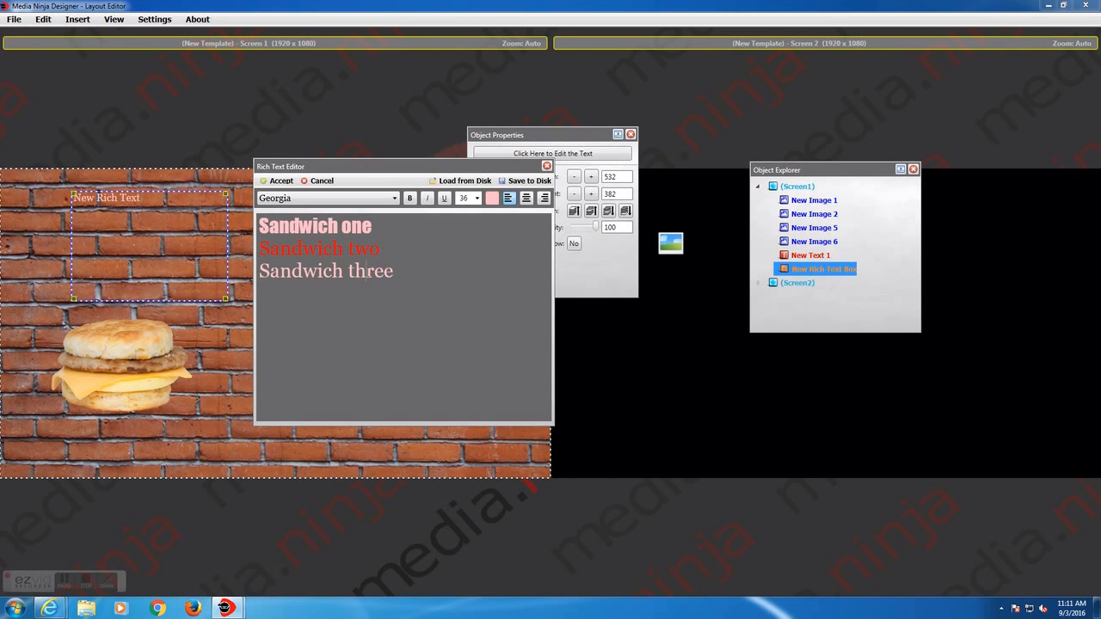
click(492, 198)
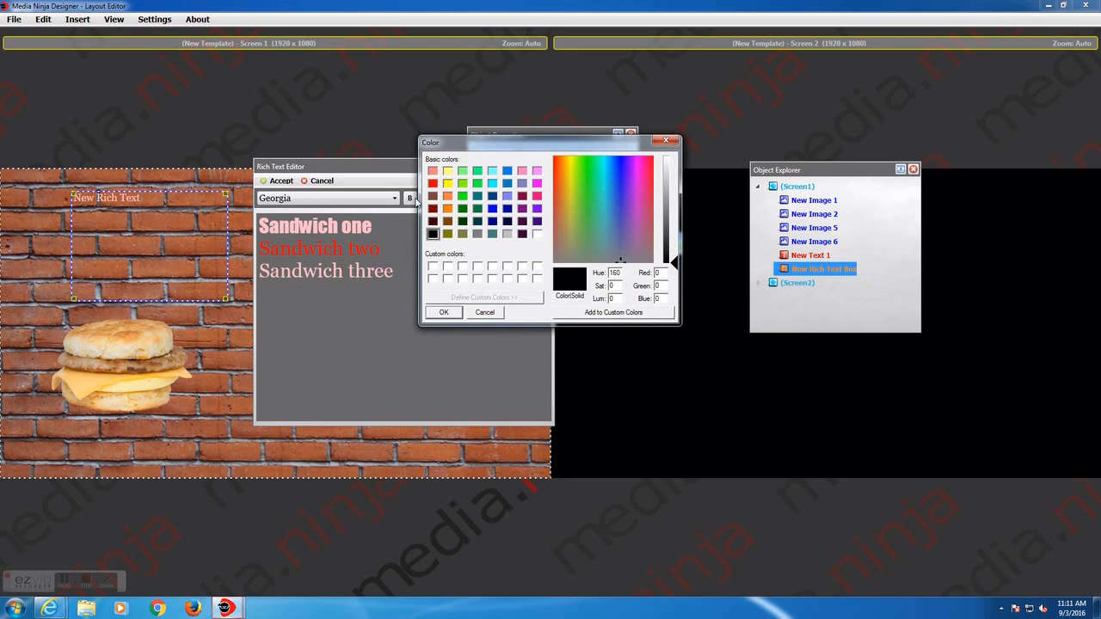
click(433, 183)
click(444, 312)
Step: Set the word "Sandwich" in the third line to size 12 and accept the rich text edits
drag(346, 272, 293, 271)
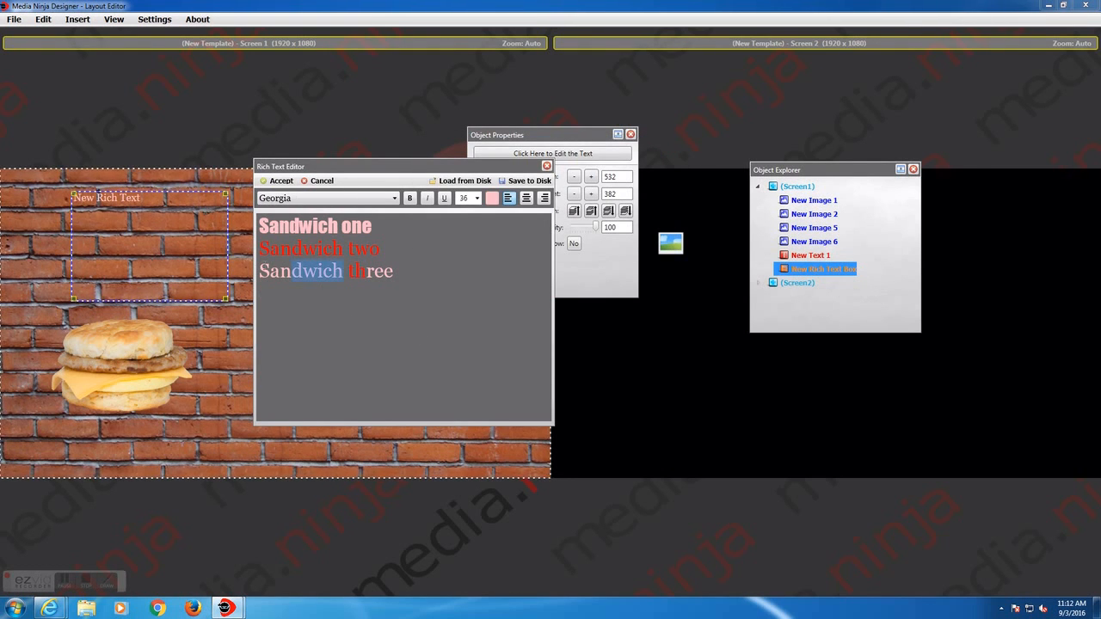
click(477, 199)
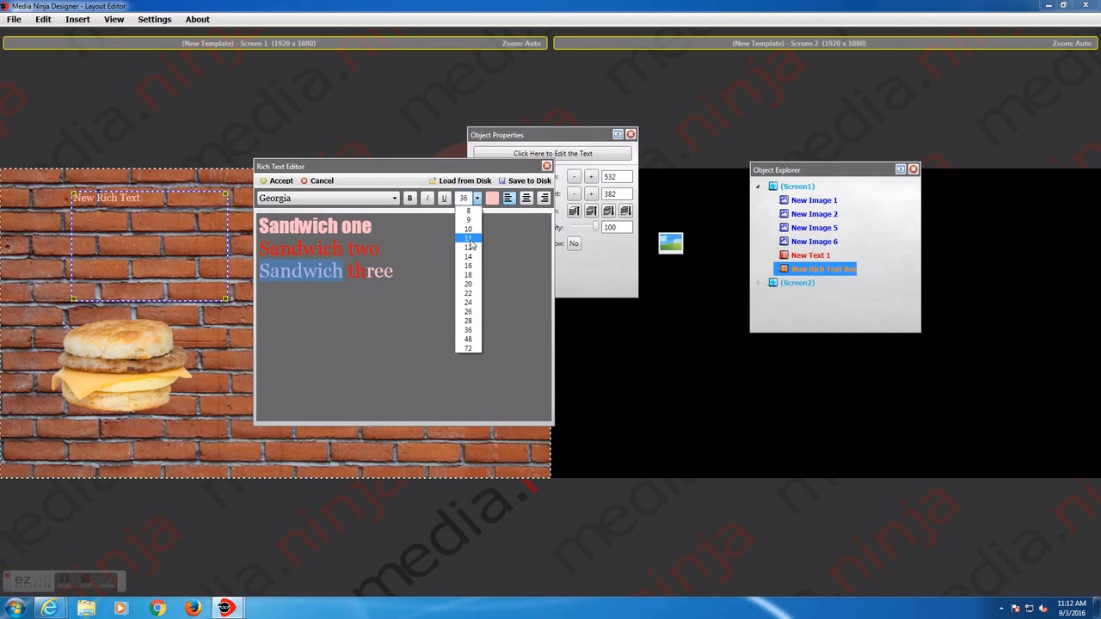
click(469, 238)
click(415, 411)
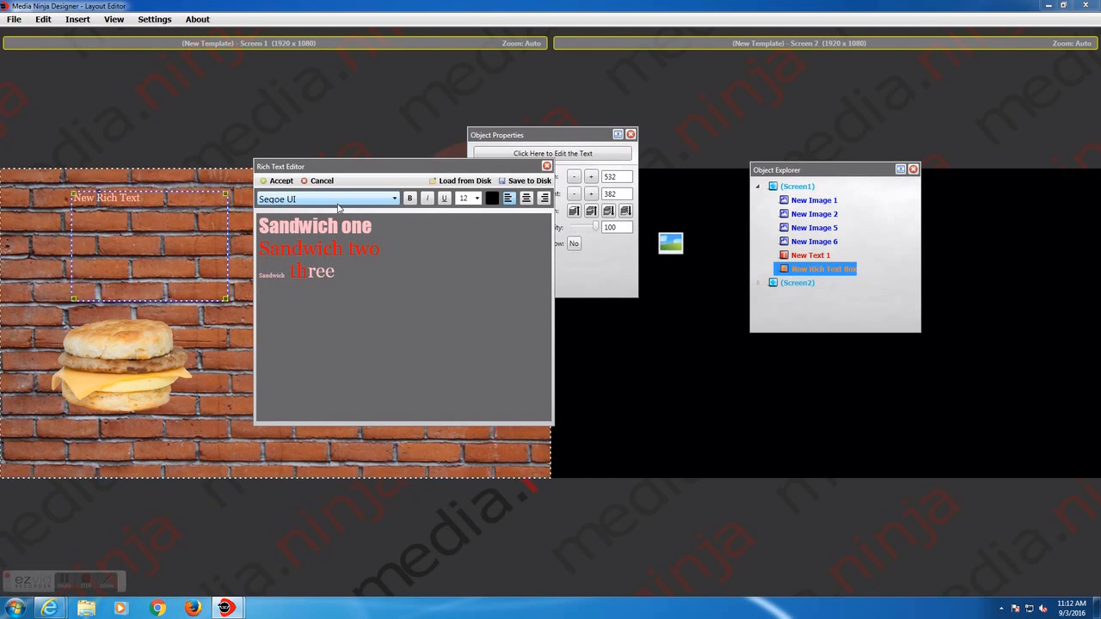
click(276, 182)
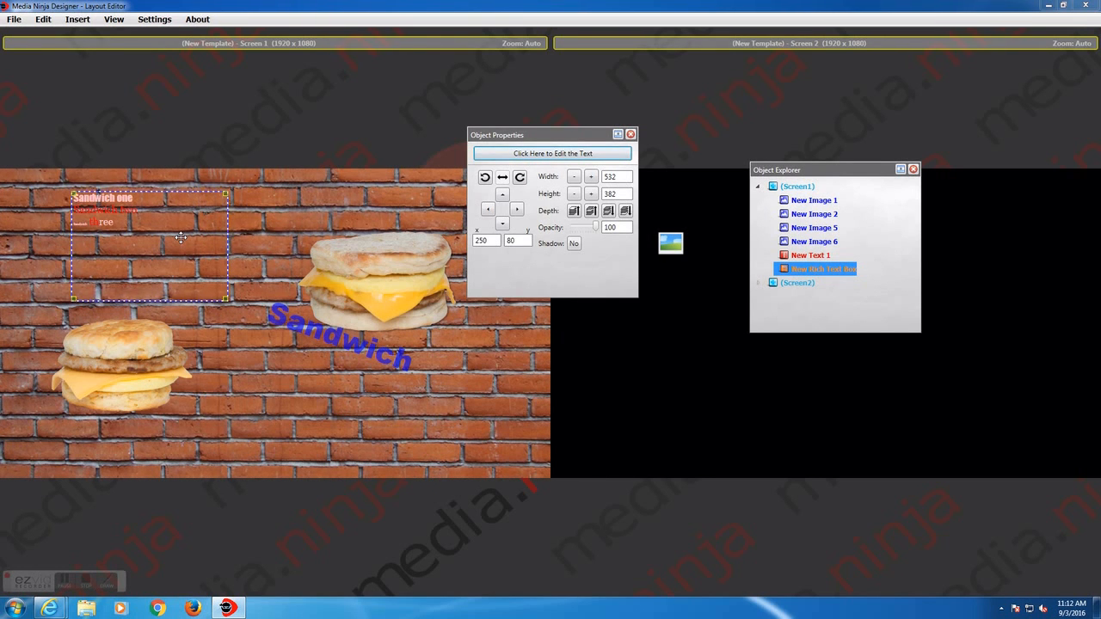
Step: Shrink the rich text box to about 290 by 146 and rotate it slightly counterclockwise
drag(226, 299, 83, 211)
click(484, 178)
Step: Open the rich text for editing, reposition the editor to inspect the formatted lines, and close it without changes
click(523, 153)
drag(566, 204, 394, 180)
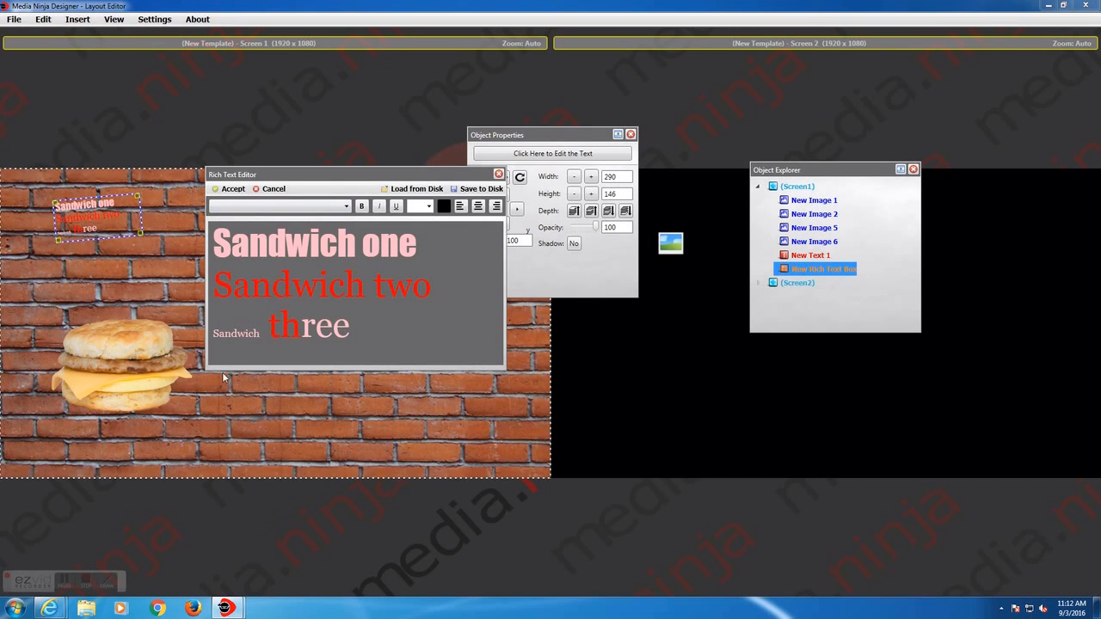
click(498, 176)
Step: Widen the rich text box to about 720 by 152, and check its text in the editor without changing it
drag(140, 233, 262, 225)
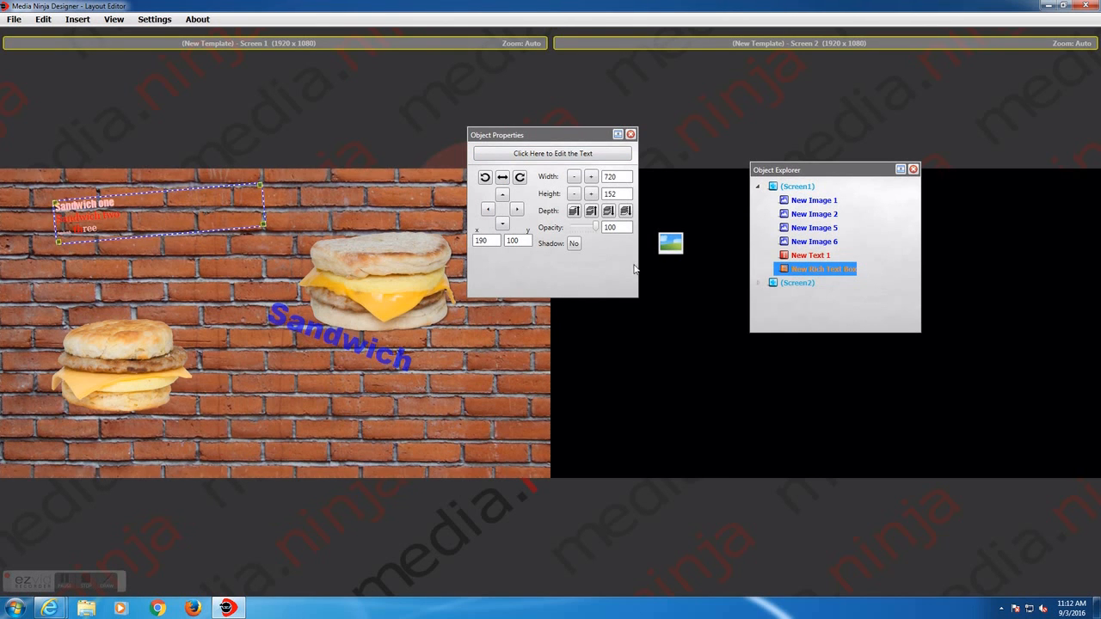
click(553, 153)
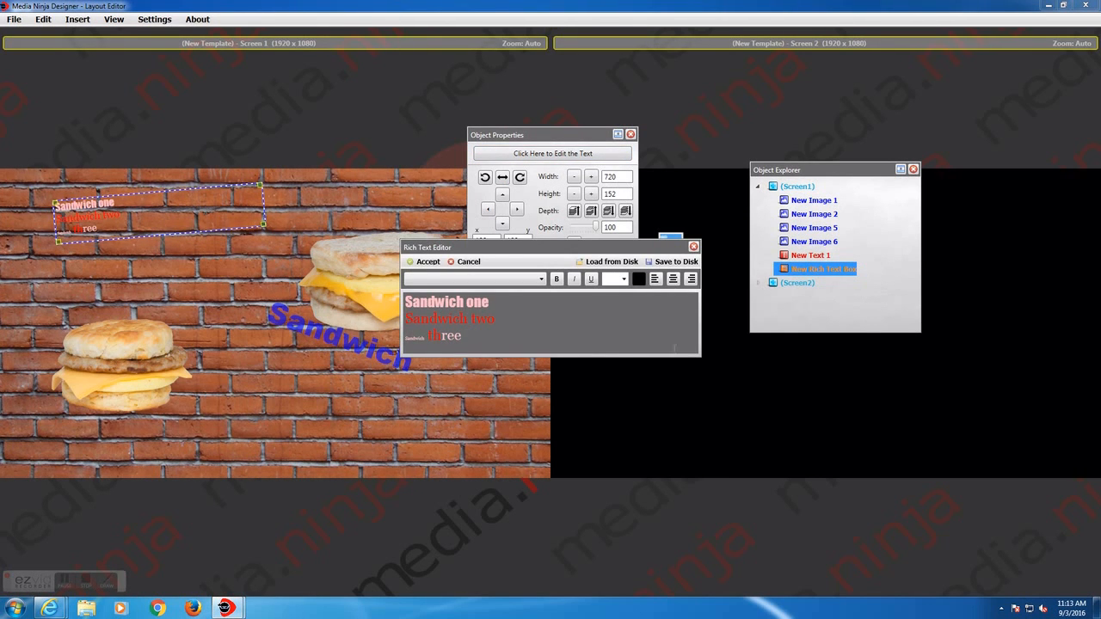
click(550, 314)
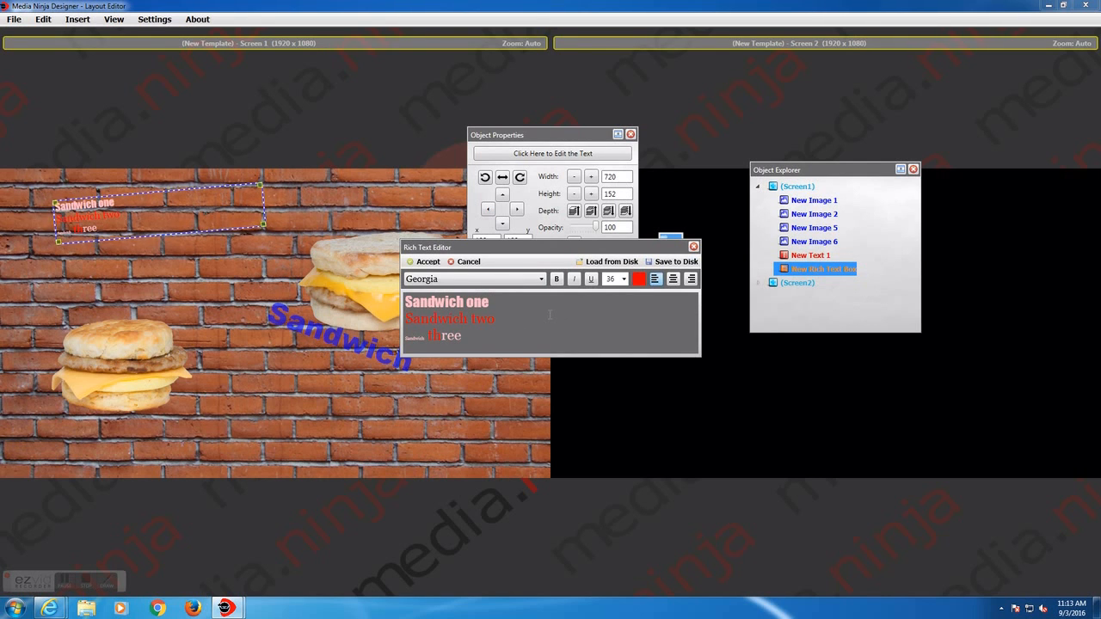
click(539, 302)
click(692, 249)
Step: Move the rich text box over the upper sandwich image at about x 1060, y 250, and bring it in front
drag(85, 210, 317, 279)
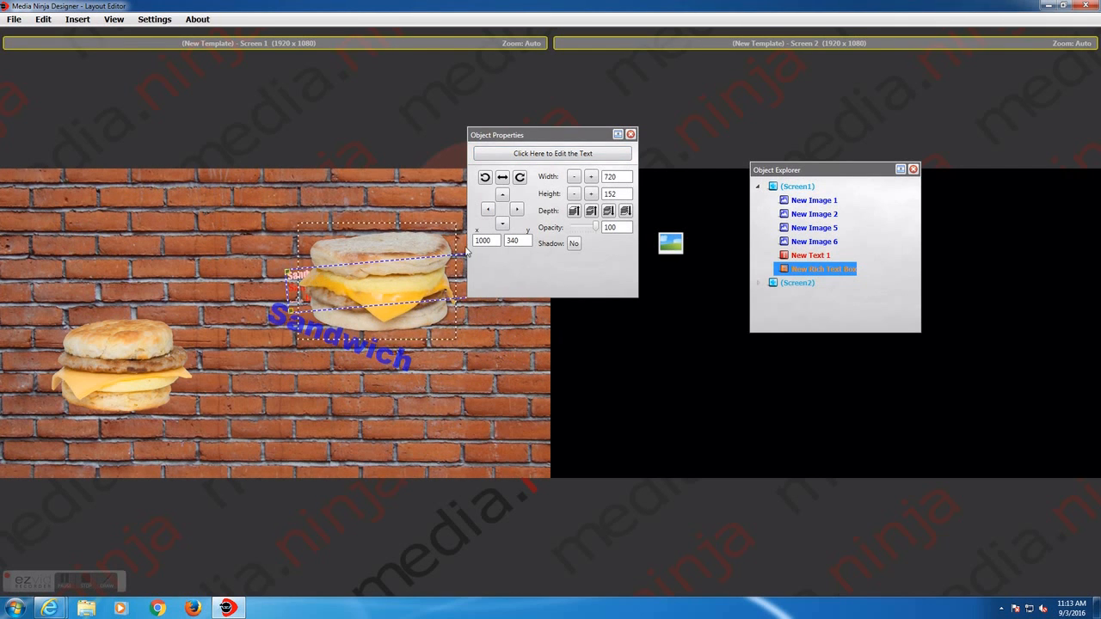
click(591, 211)
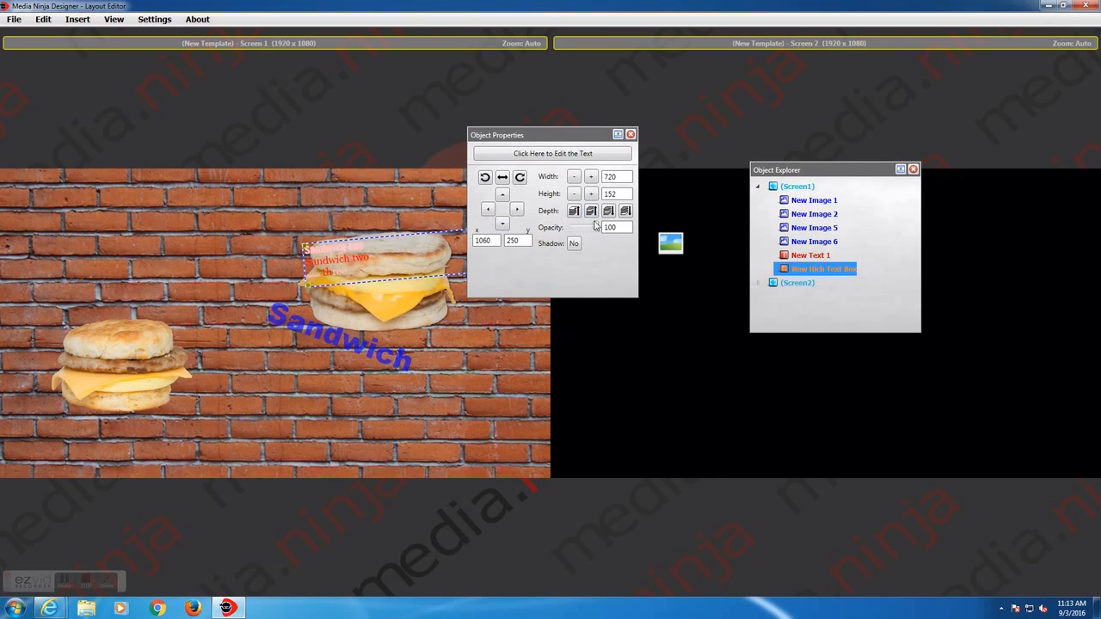
Step: Set the rich text box's opacity to 50 and move it to about x 270, y 100 on Screen 1
drag(594, 226, 585, 226)
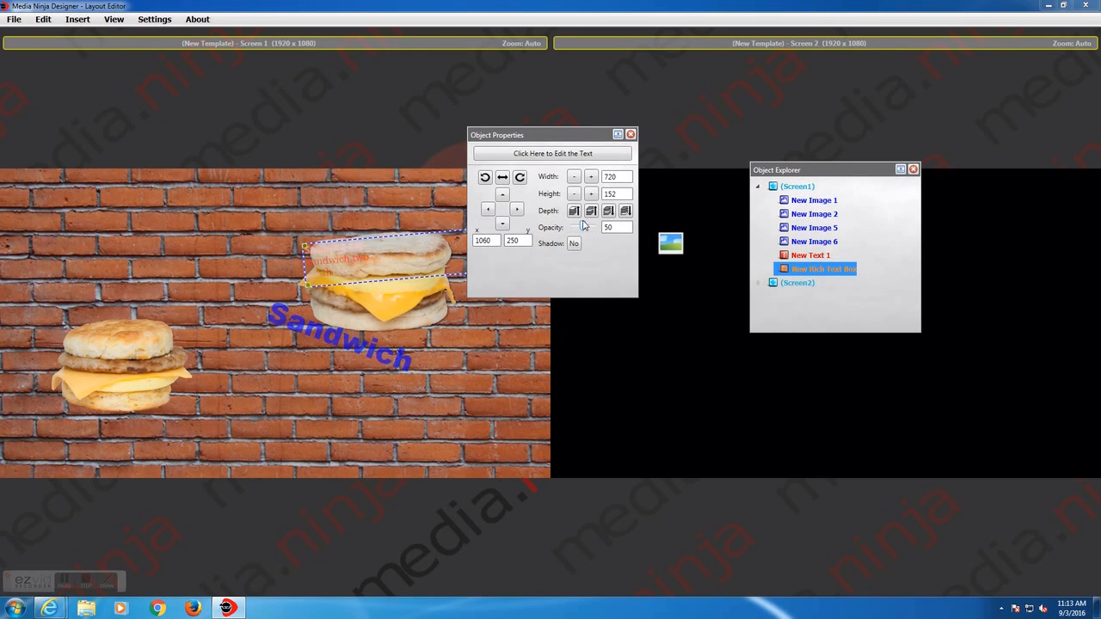
drag(359, 251, 299, 239)
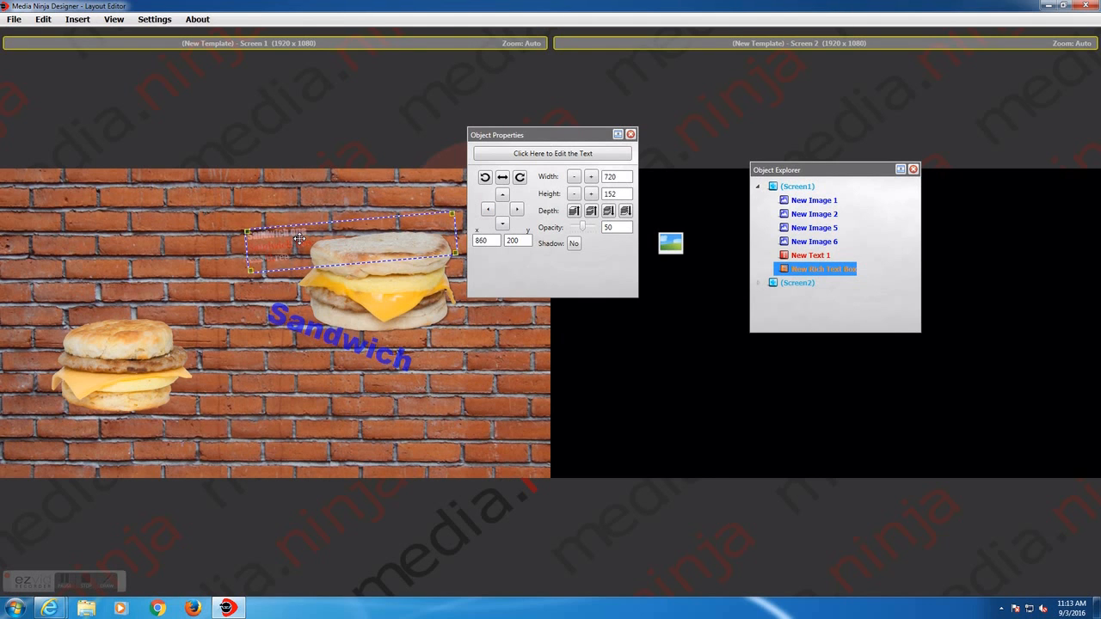
drag(299, 238, 143, 216)
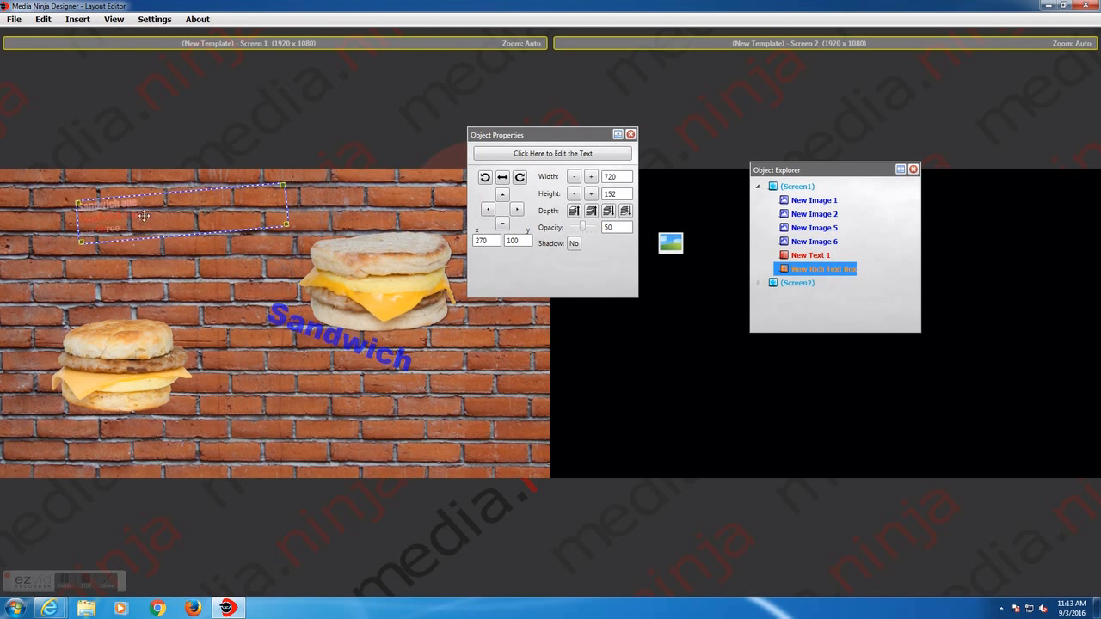
click(90, 21)
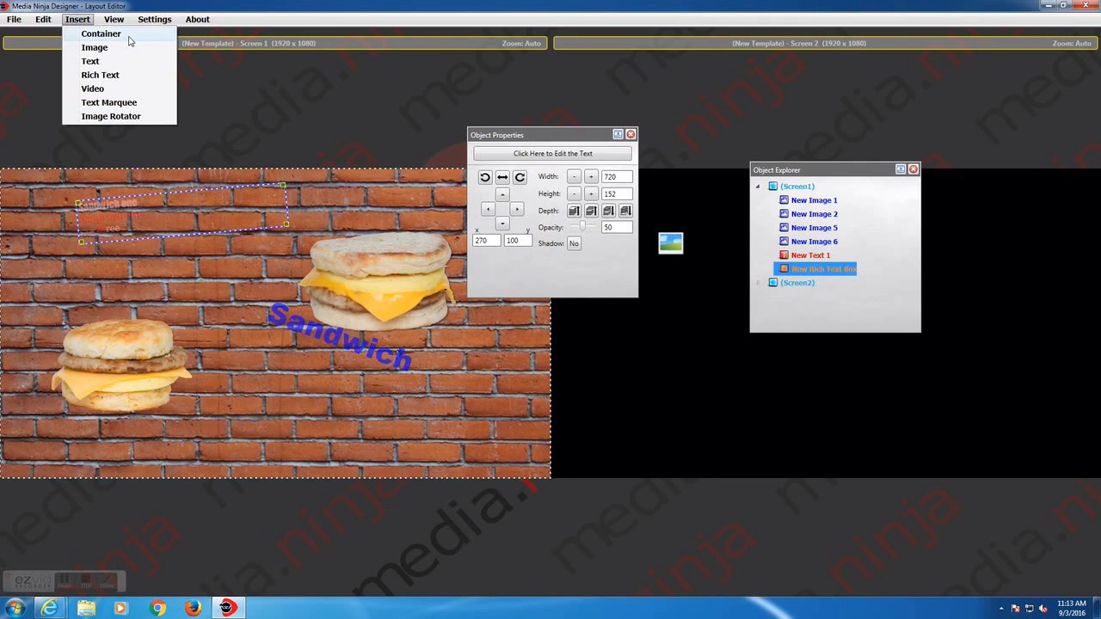
click(217, 80)
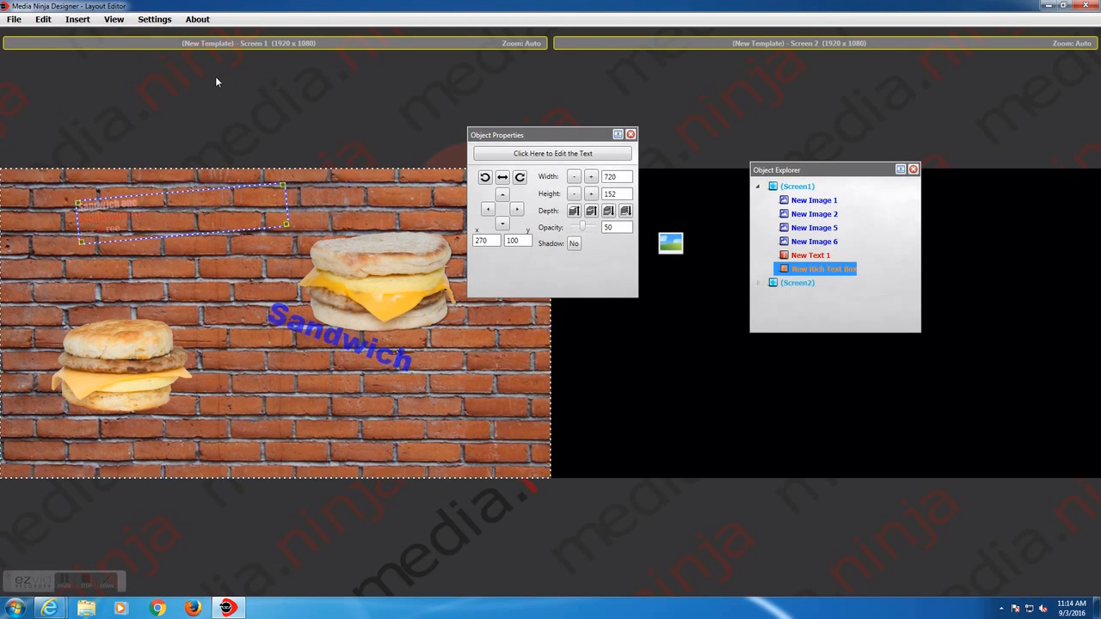